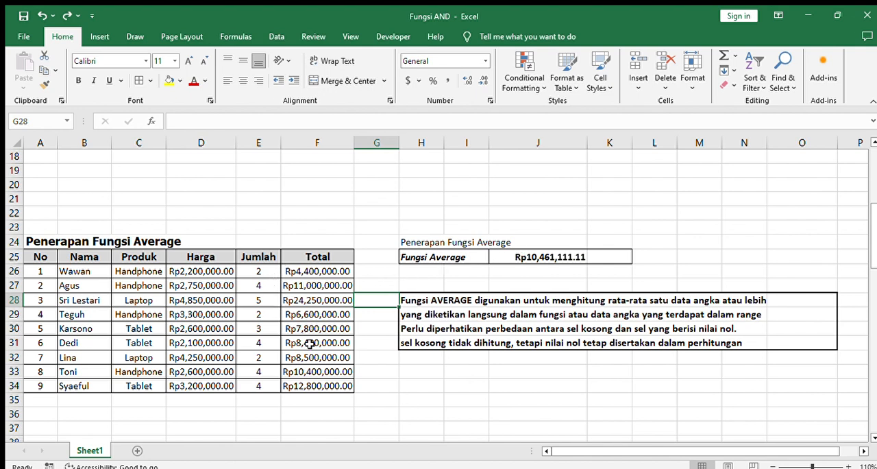
Examine the AVERAGE formula in cell J25 and the range of totals it refers to
left_click(521, 257)
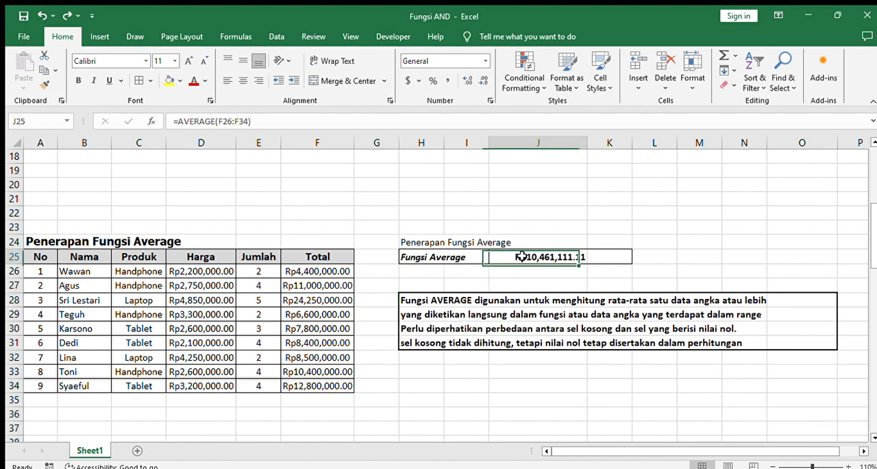
left_click(195, 122)
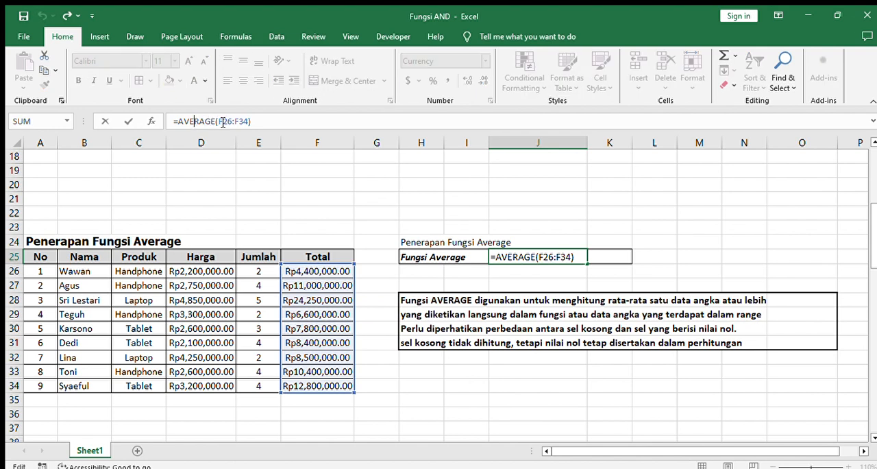
left_click(223, 122)
key("Return")
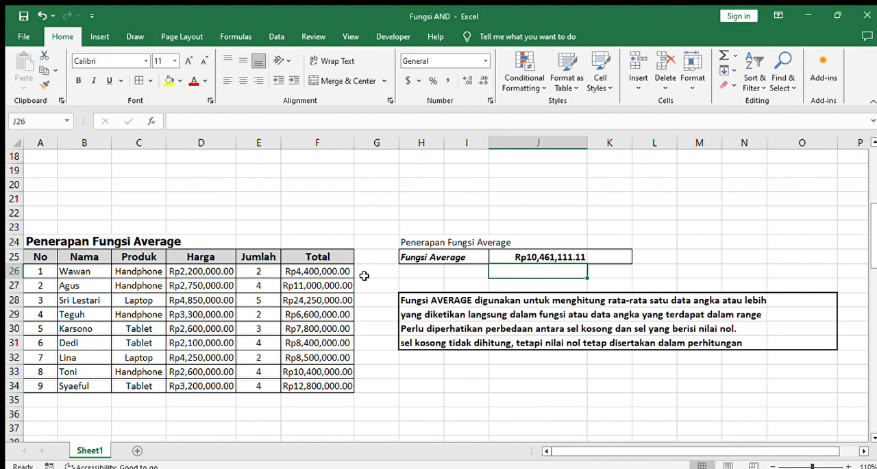
Clear the third row's total in cell F28 to test AVERAGE with an empty cell
left_click(320, 300)
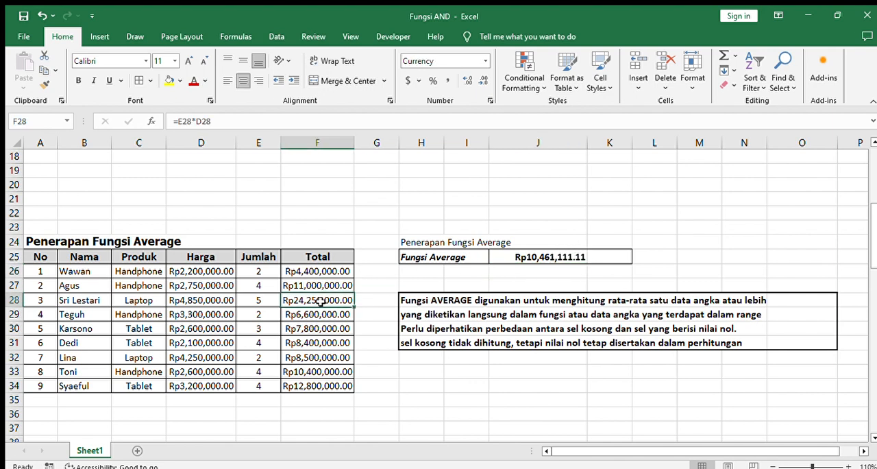
key("Delete")
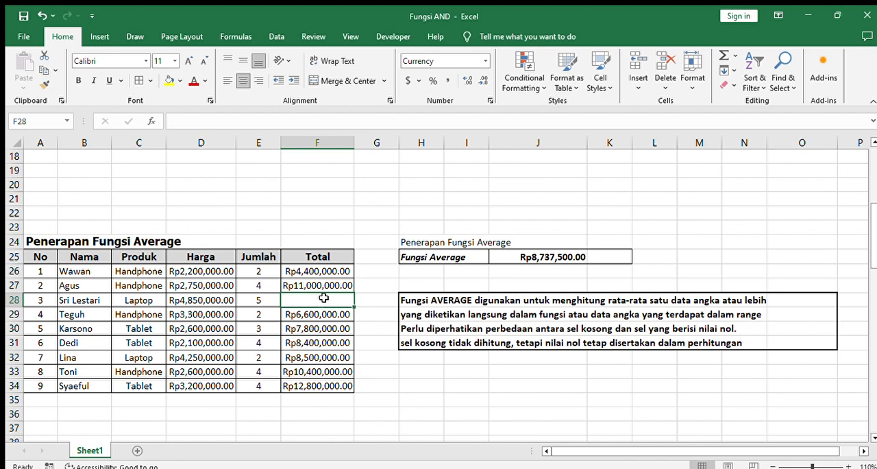
key("Down")
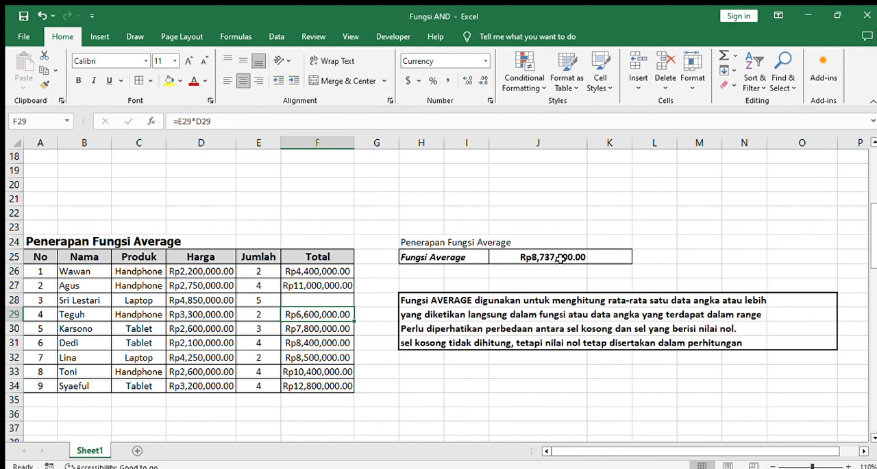
Enter 0 in cell F28 to test AVERAGE with a zero value
left_click(335, 295)
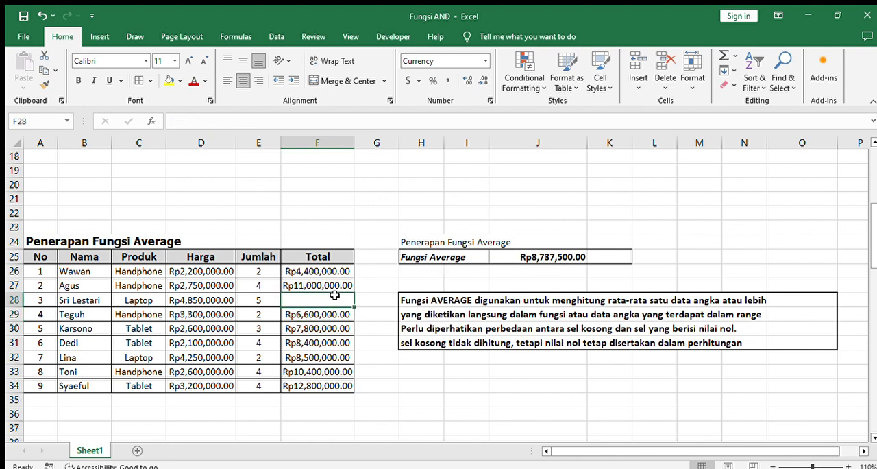
type("0")
key("Return")
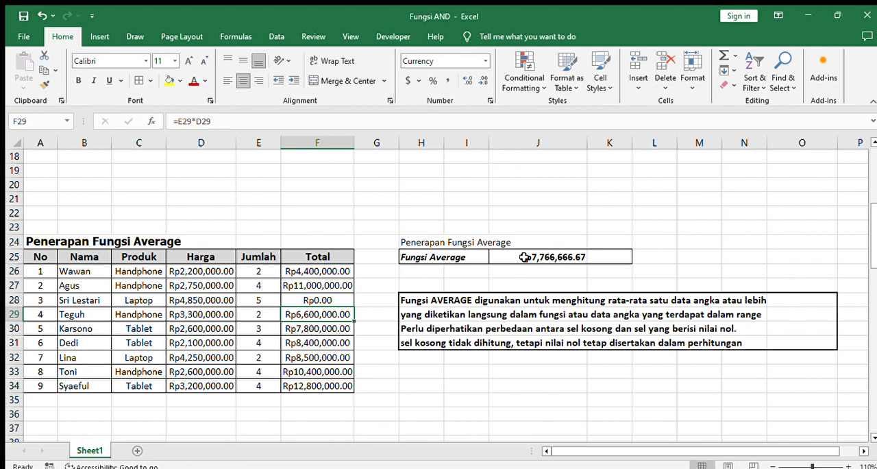
Clear the zero from cell F28, and undo the edits back to the cell's original formula
left_click(332, 299)
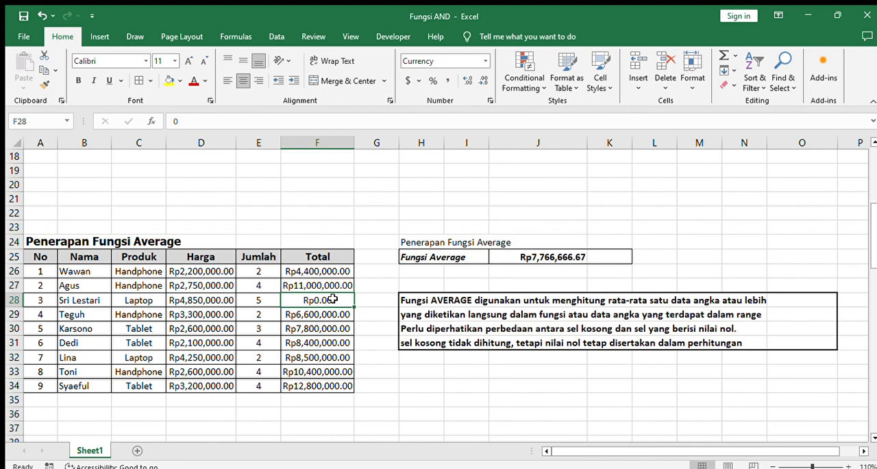
key("Delete")
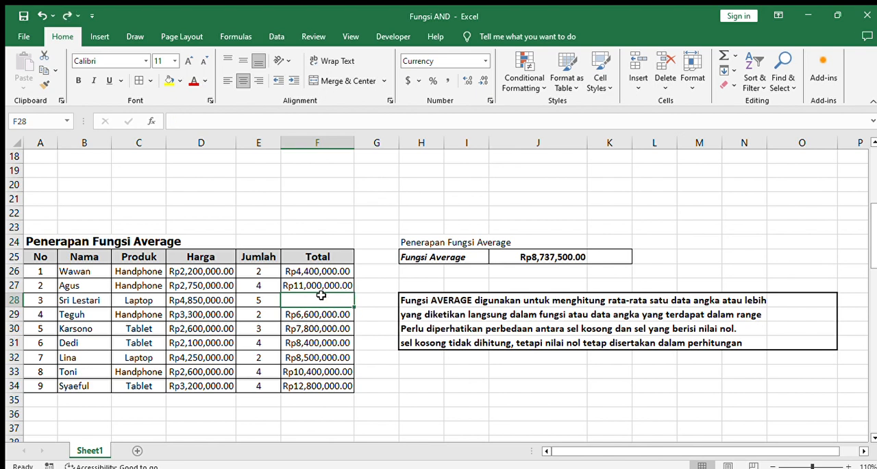
key("ctrl+z")
key("ctrl+z")
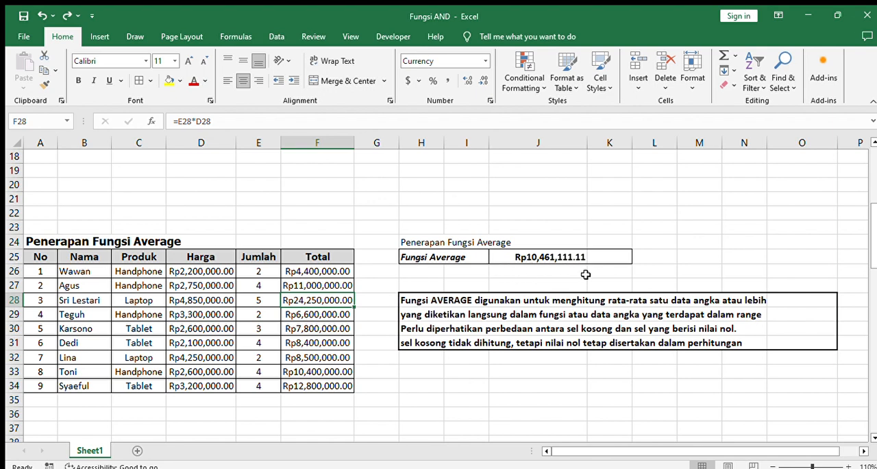
Examine the COUNT formula in cell J44, its range, and the numeric cells in row 43 of the COUNT table
scroll(586, 274, "down", 6)
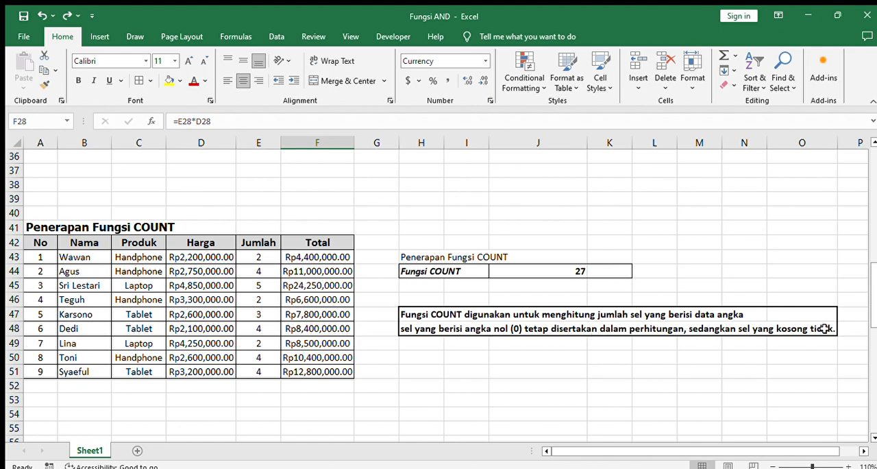
left_click(526, 271)
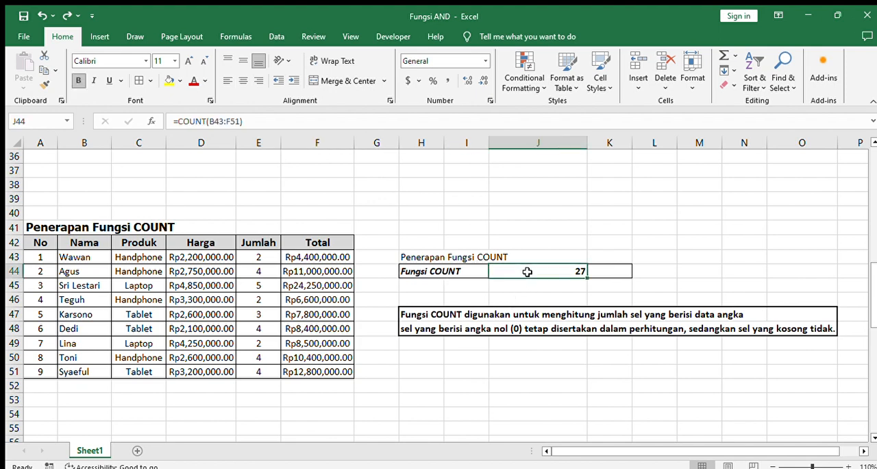
left_click(220, 121)
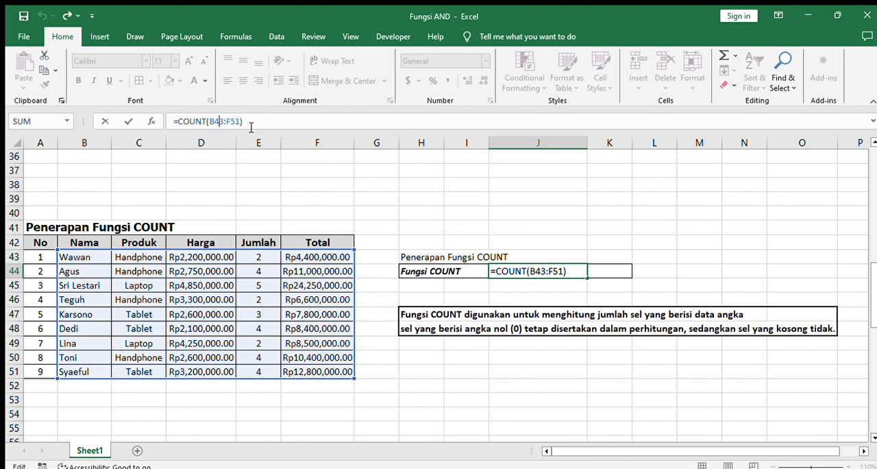
key("Return")
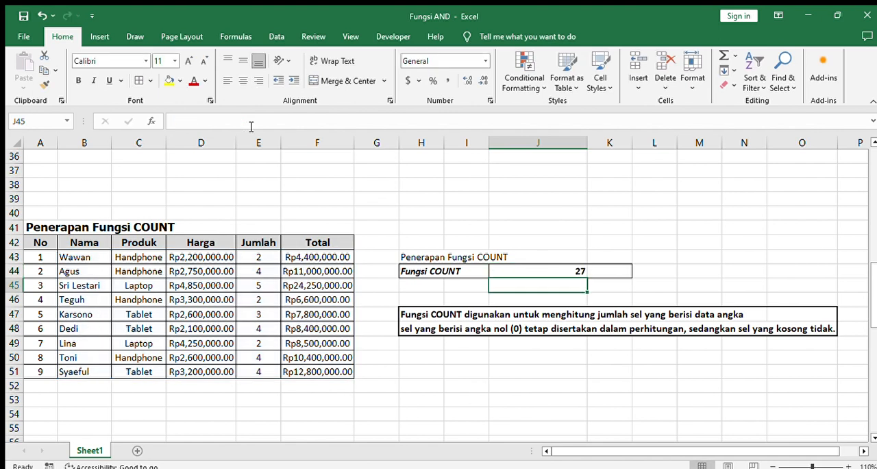
left_click(579, 270)
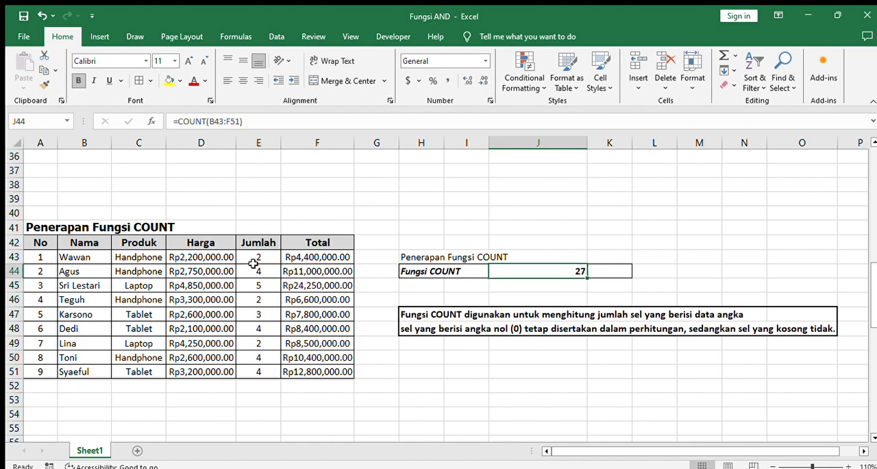
left_click(228, 257)
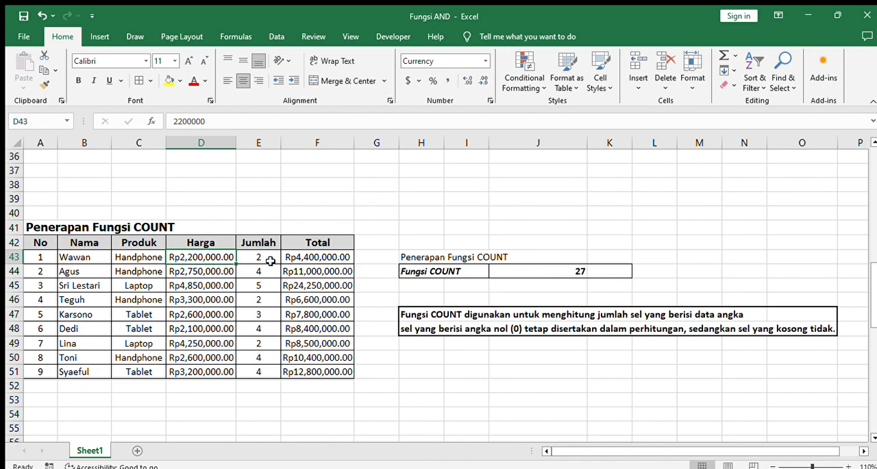
left_click(272, 257)
left_click(316, 257)
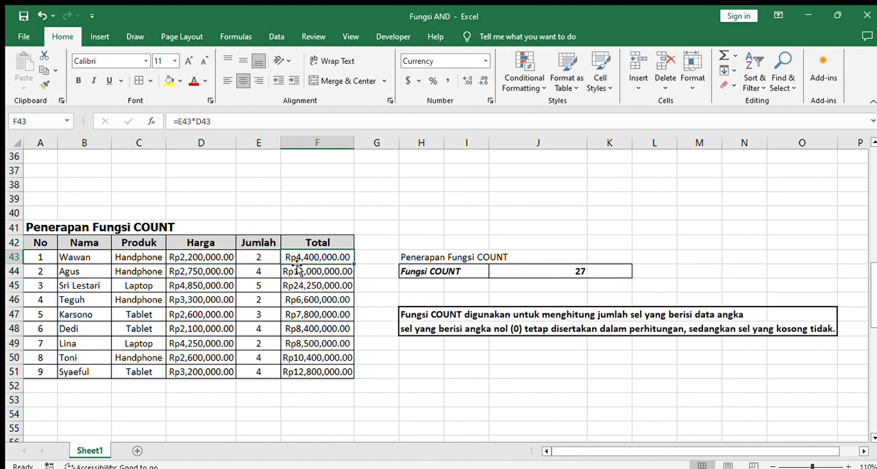
left_click(211, 257)
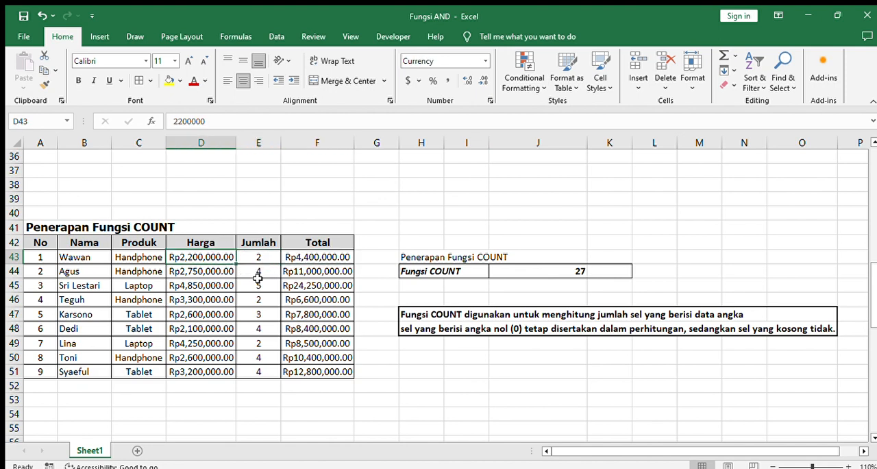
Clear the second row's quantity in E44 and name in B44 to test COUNT with empty number and text cells
left_click(260, 271)
key("Delete")
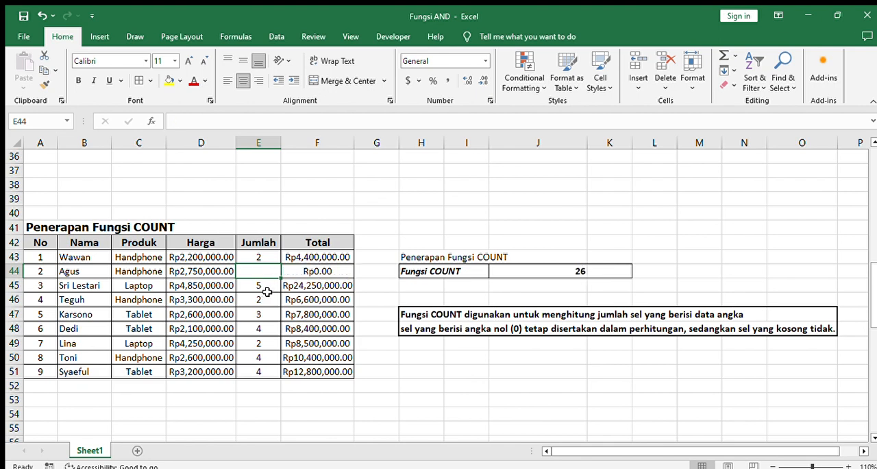
left_click(100, 274)
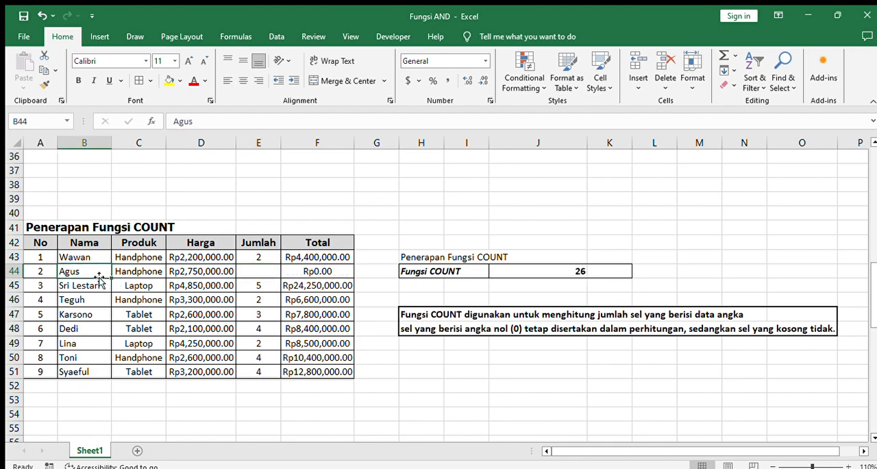
key("Delete")
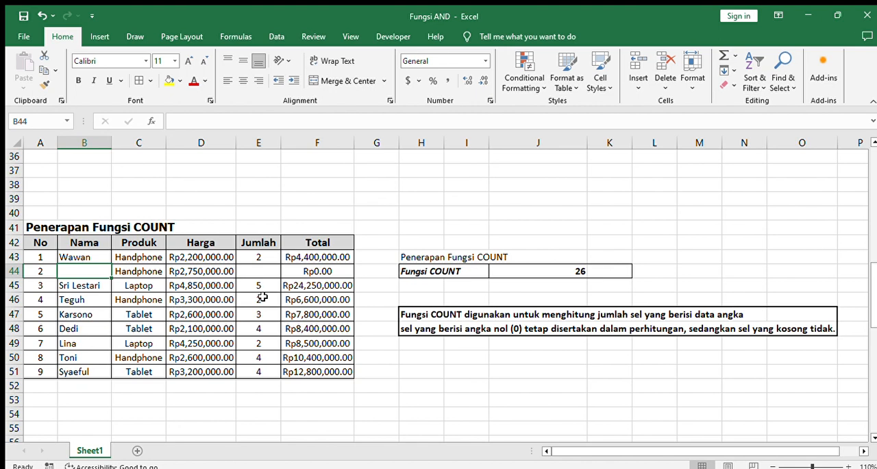
Undo the deletions of the name in B44 and the quantity in E44
key("ctrl+z")
left_click(269, 271)
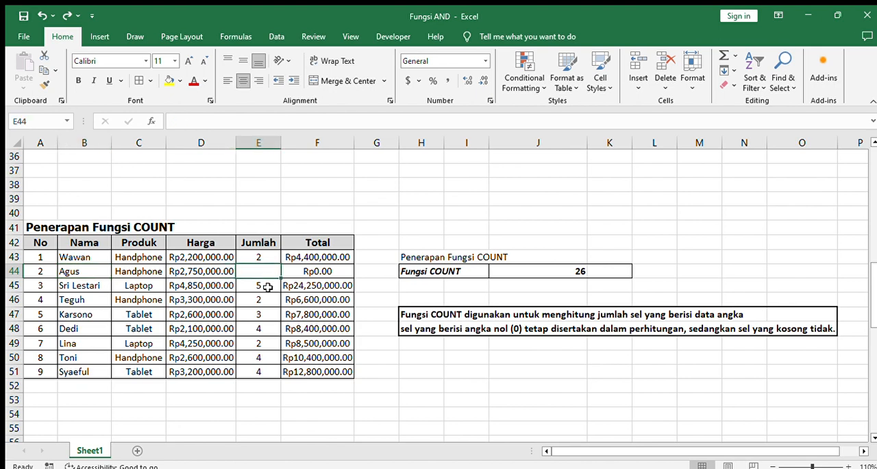
double_click(268, 287)
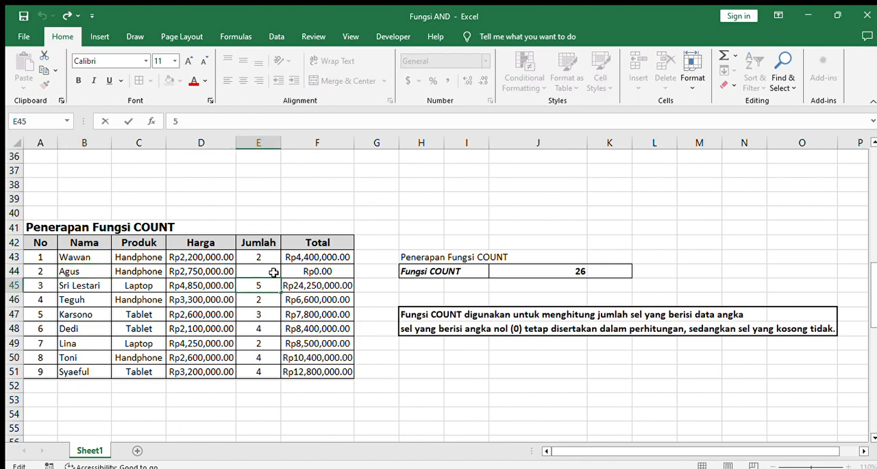
left_click(275, 313)
key("ctrl+z")
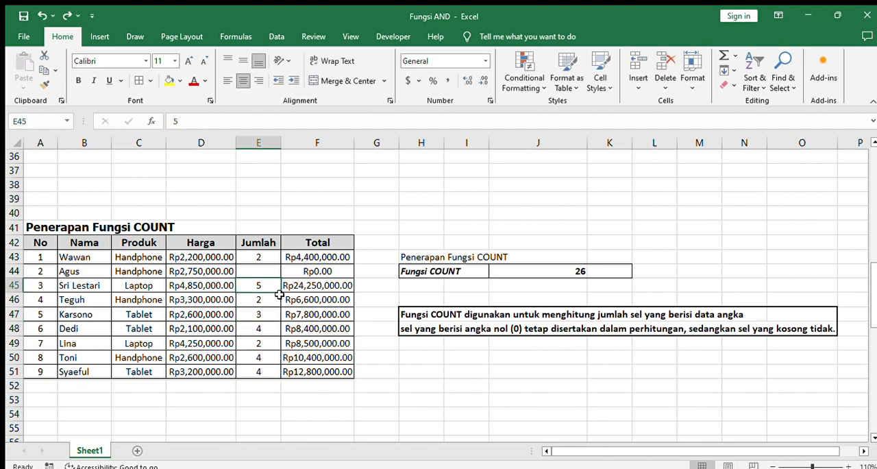
key("ctrl+z")
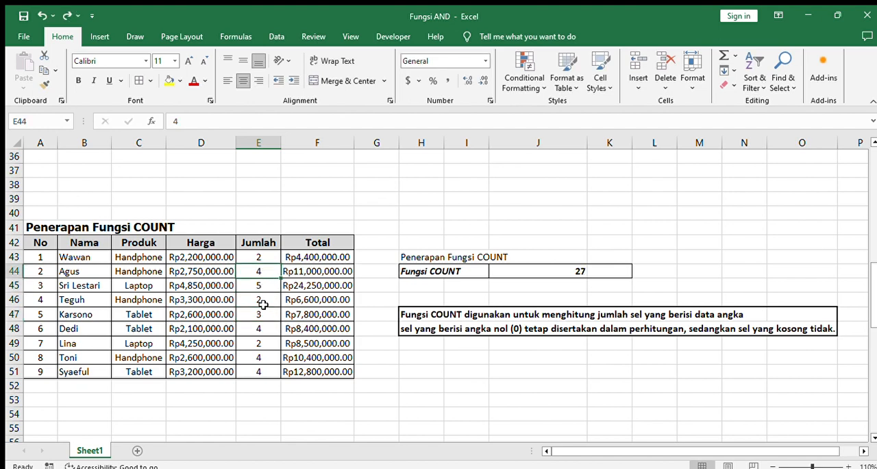
Clear the second row's product in C44 to test COUNT with text removed, and undo the deletion
left_click(263, 304)
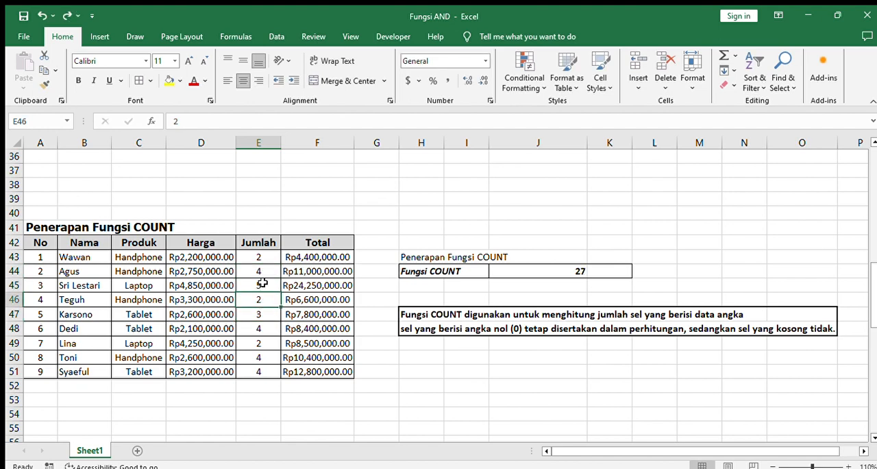
left_click(152, 271)
key("Delete")
left_click(212, 298)
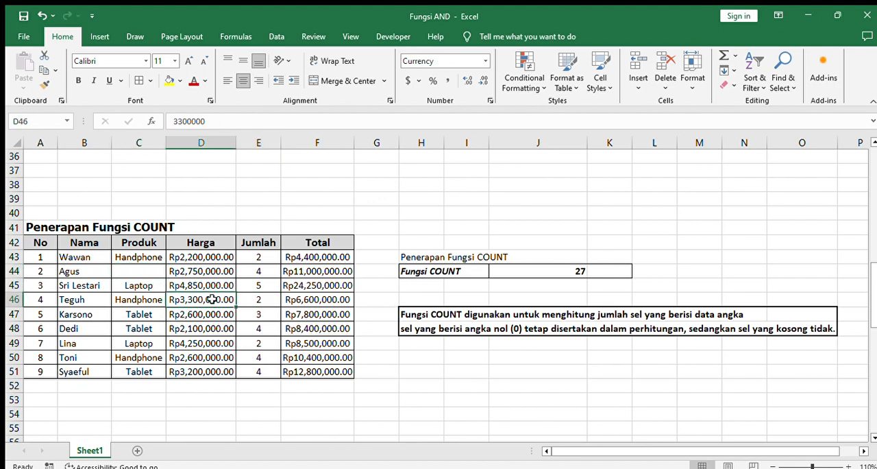
key("ctrl+z")
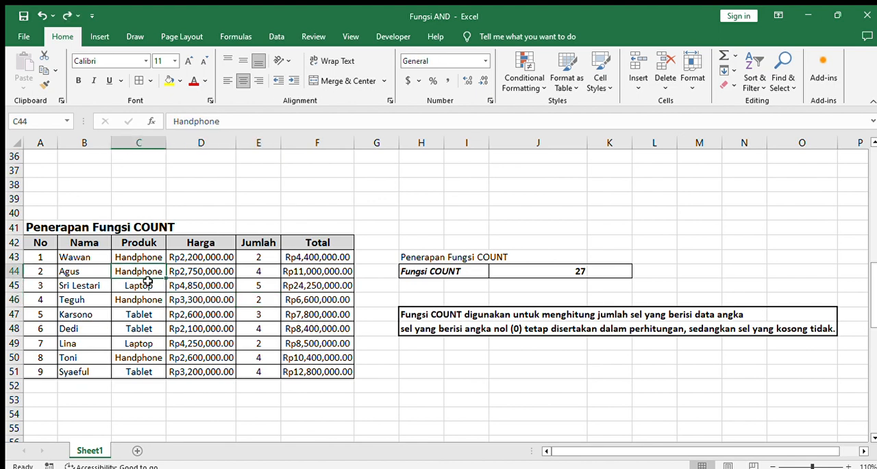
Clear the third row's total in F45 to test COUNT with a number removed, and undo the deletion
left_click(216, 279)
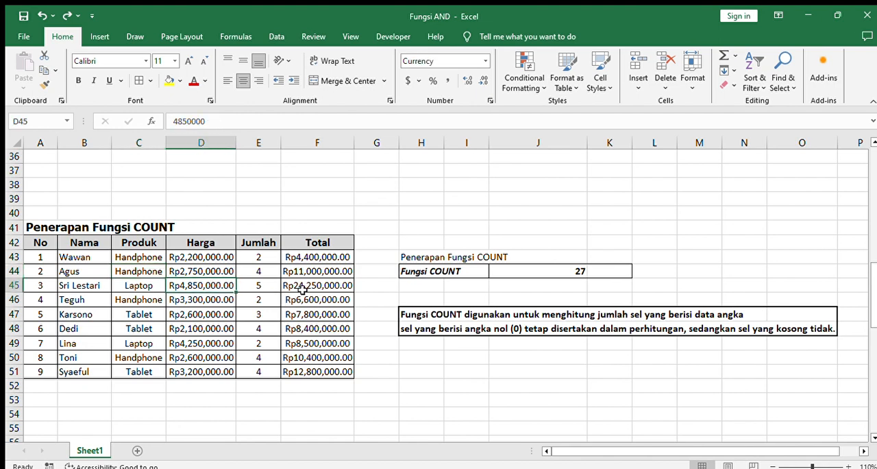
left_click(303, 287)
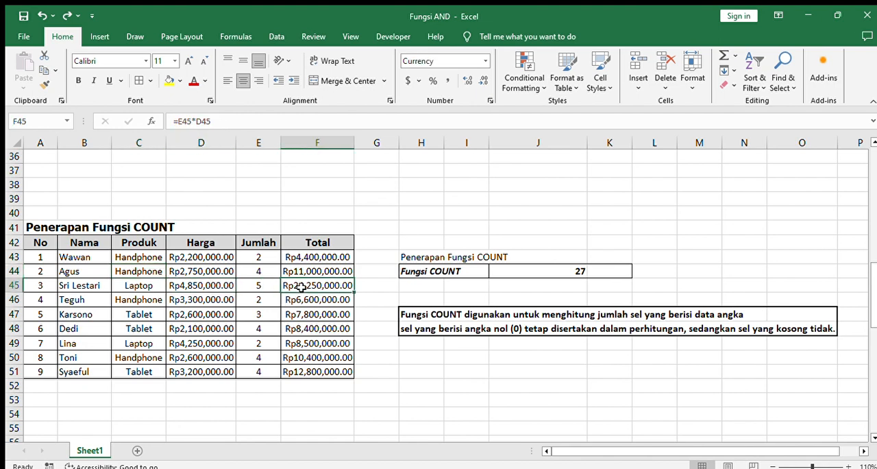
key("Delete")
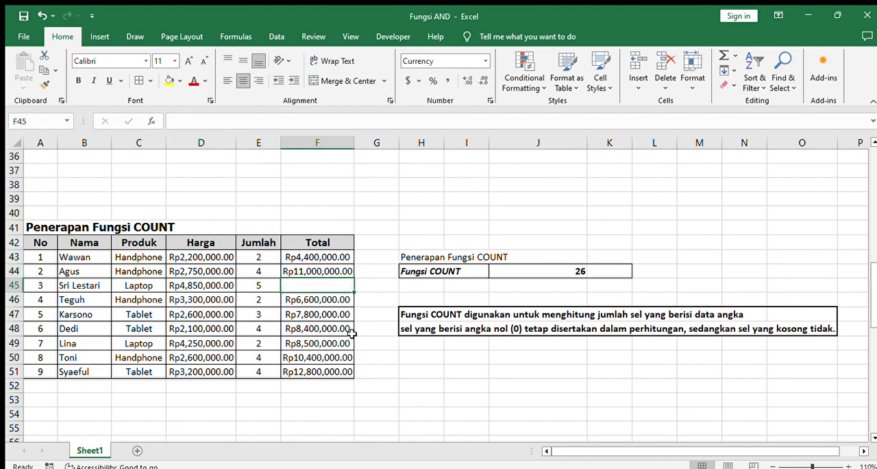
key("ctrl+z")
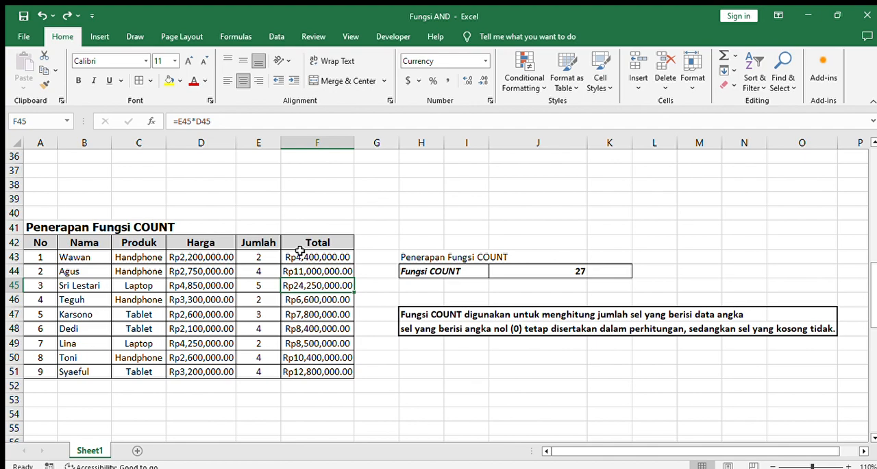
Compare the COUNT table with the COUNTA table and read the COUNTA explanation beside it
scroll(372, 339, "down", 2)
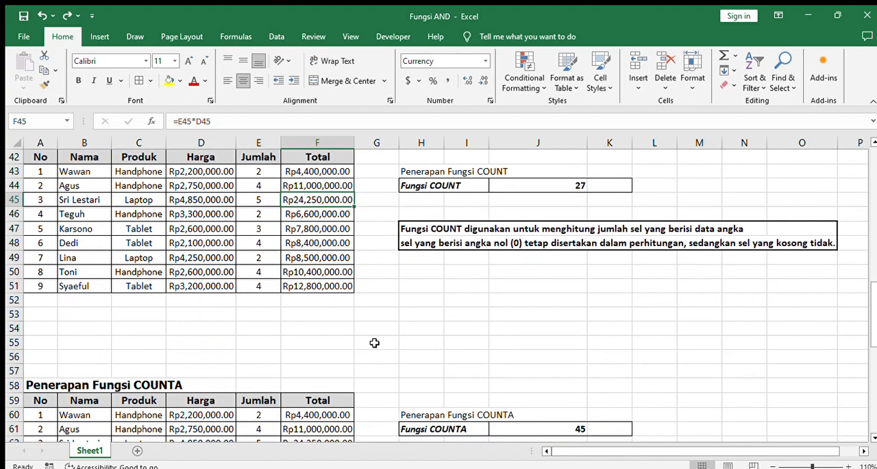
scroll(374, 342, "down", 1)
scroll(374, 342, "up", 1)
scroll(375, 342, "down", 2)
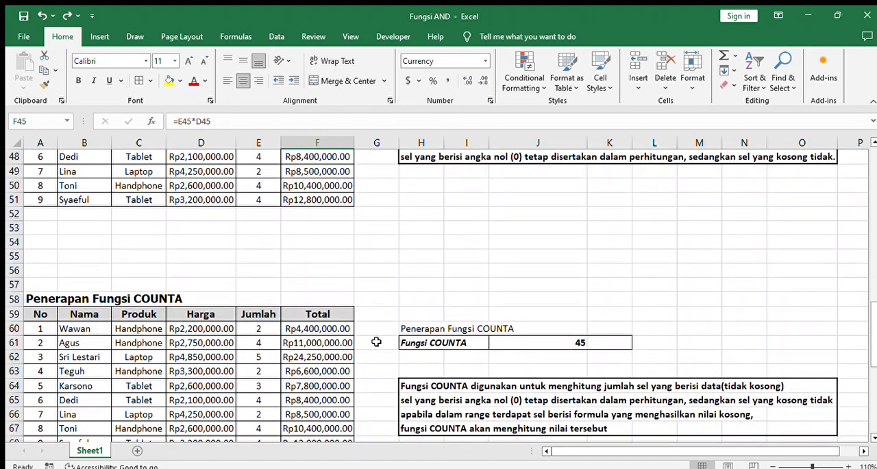
scroll(379, 320, "down", 1)
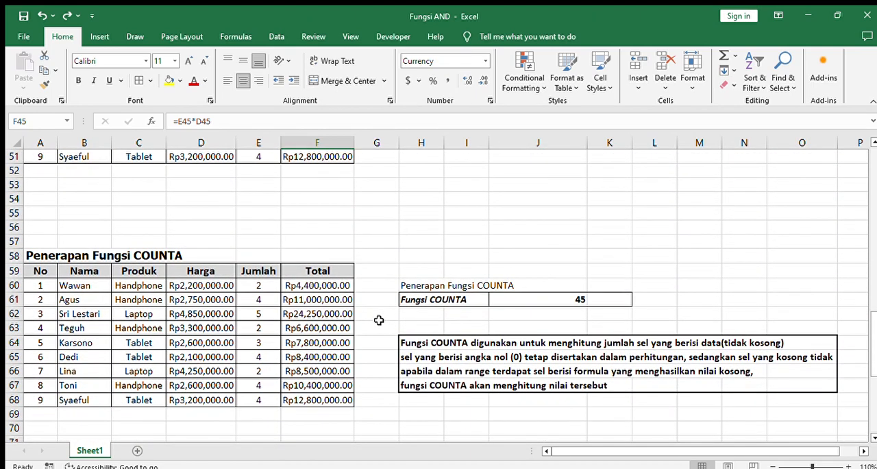
scroll(379, 320, "down", 1)
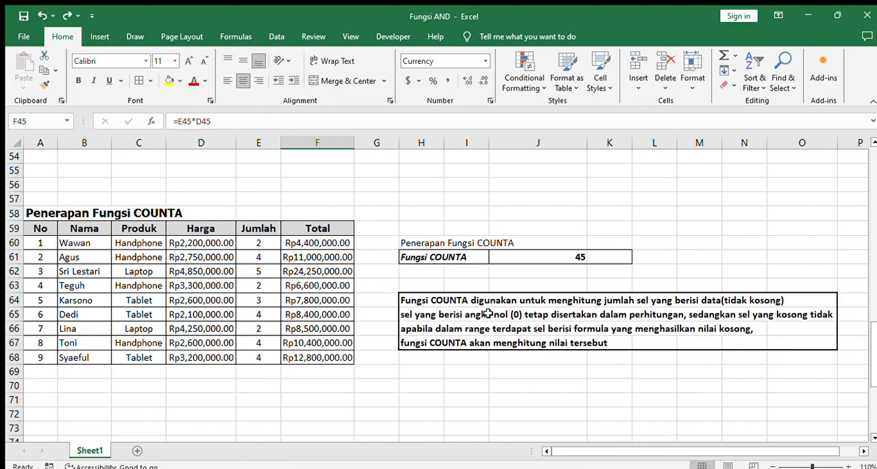
scroll(519, 308, "up", 6)
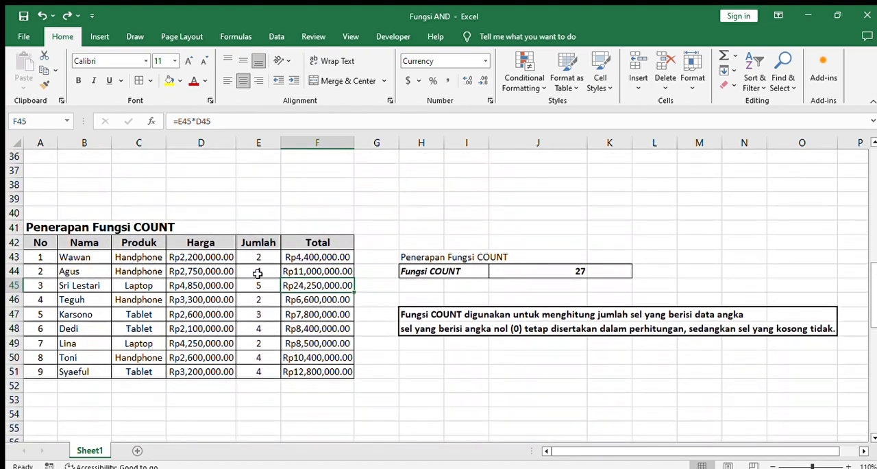
scroll(258, 273, "down", 5)
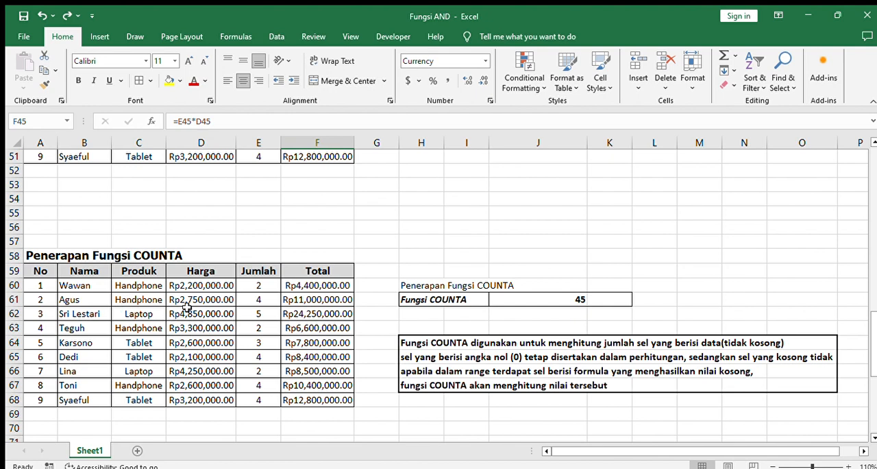
scroll(219, 317, "down", 1)
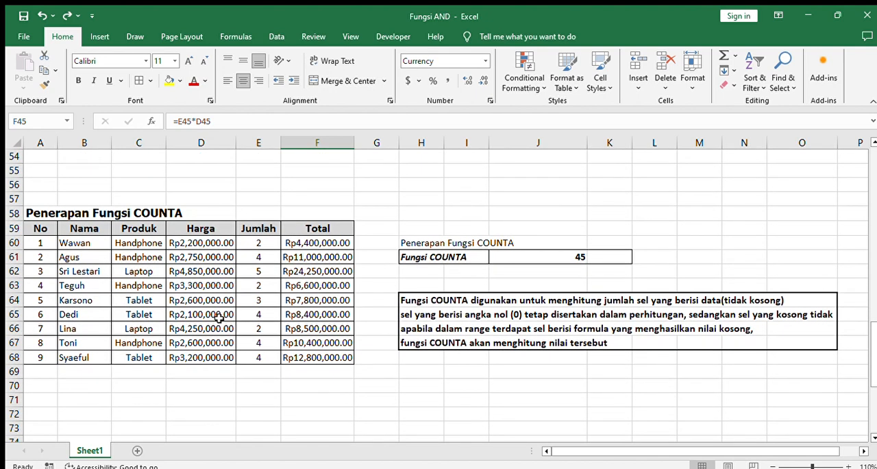
Inspect the COUNTA formula in J61 and the table range it references, leaving the formula as it is
left_click(558, 258)
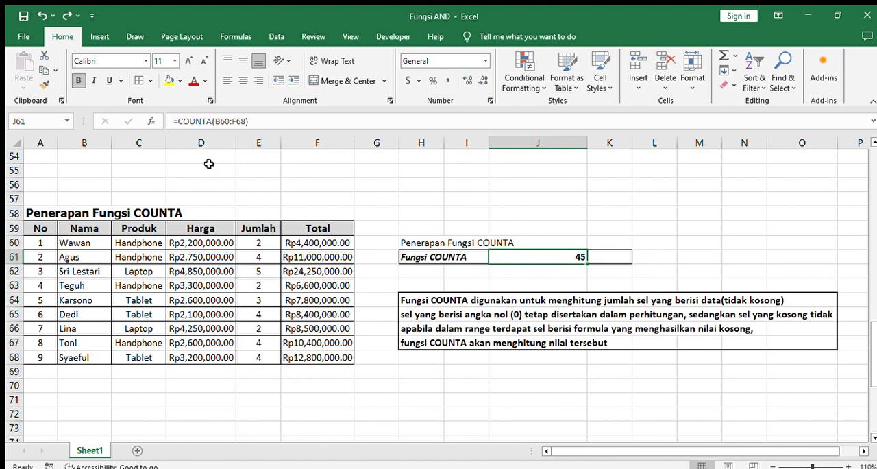
left_click(246, 122)
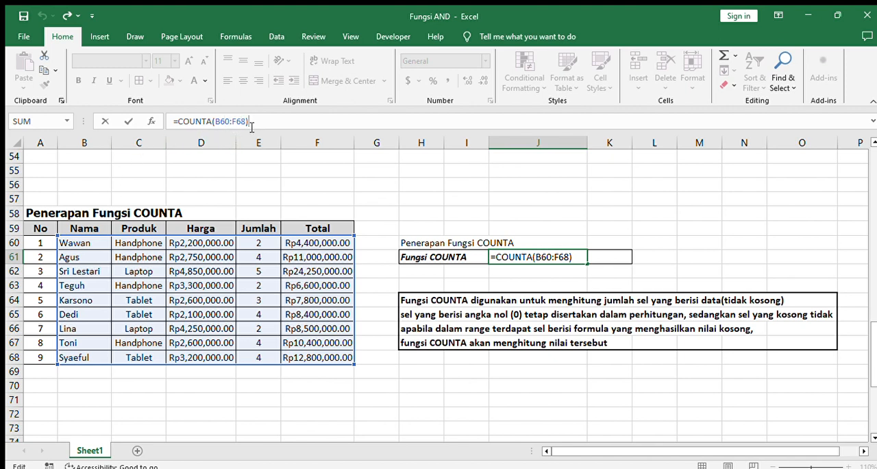
key("Return")
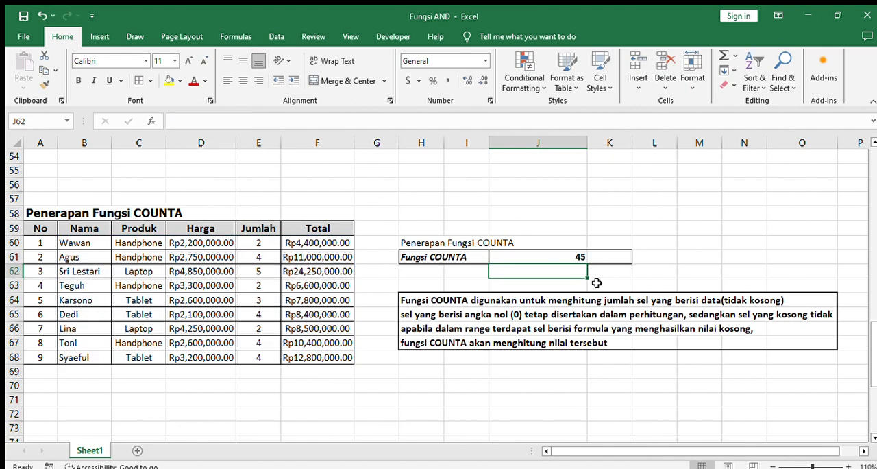
left_click(565, 254)
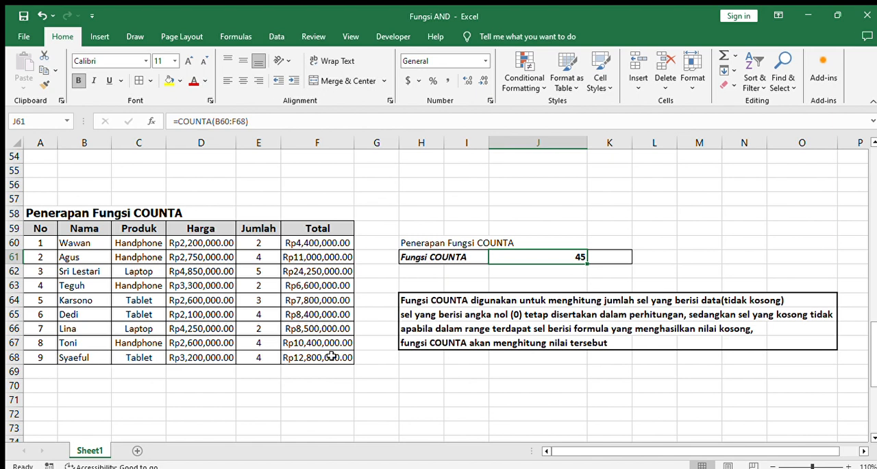
Clear the third row's name in B62, price in D62 and total in F62 to test COUNTA with empty cells
left_click(100, 278)
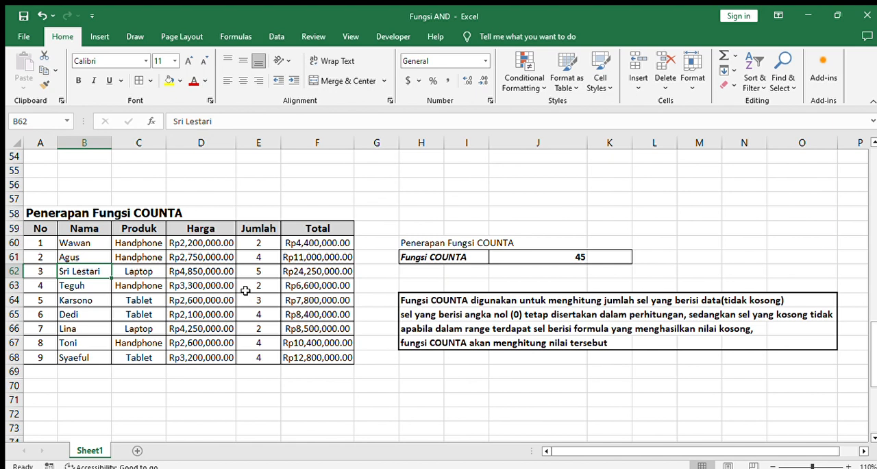
key("Delete")
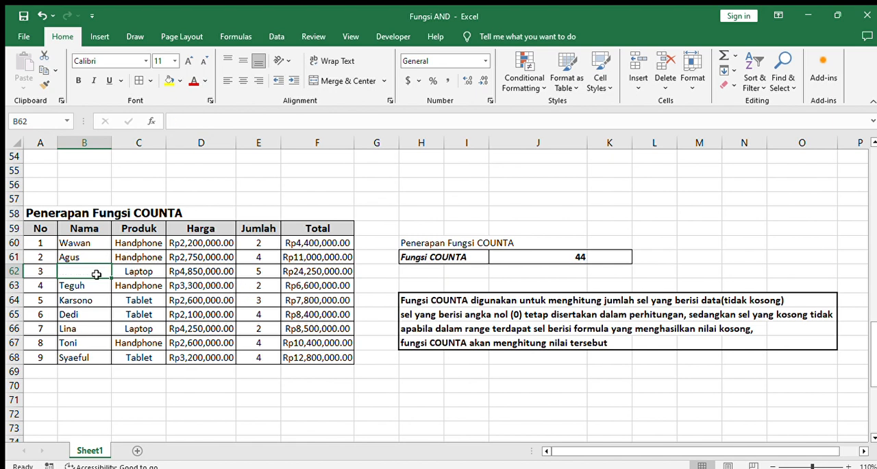
left_click(211, 271)
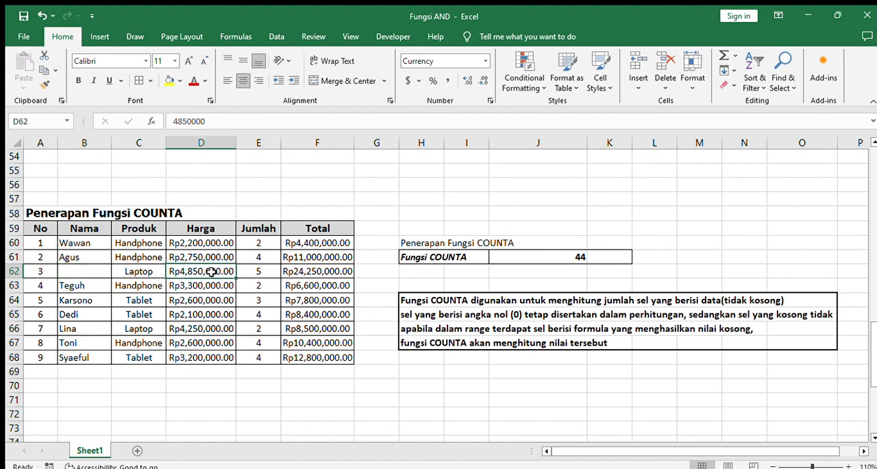
key("Delete")
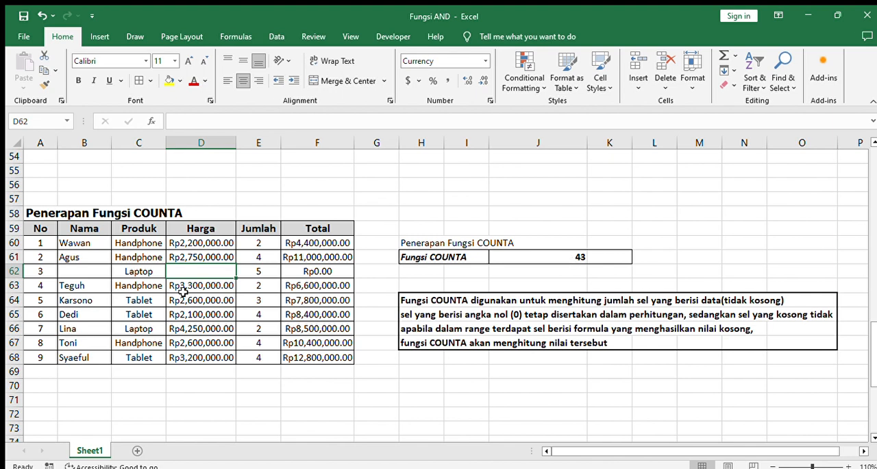
left_click(327, 271)
key("Delete")
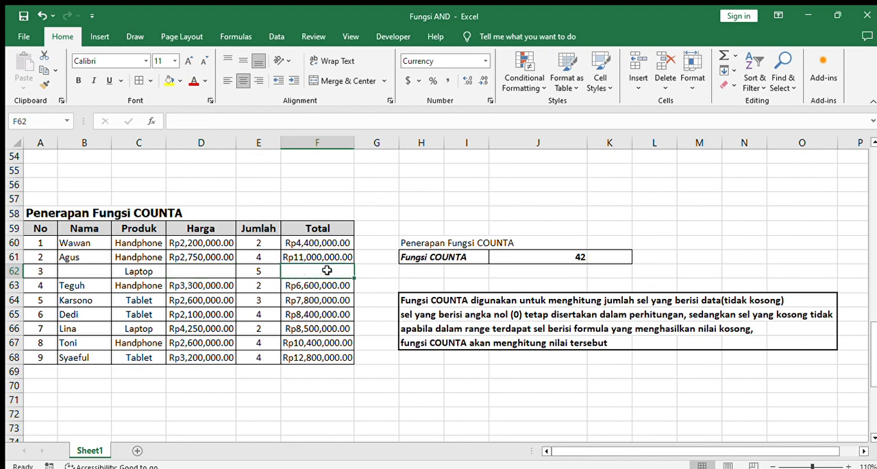
Undo the deletions of the total in F62, the price in D62 and the name in B62
key("ctrl+z")
key("ctrl+z")
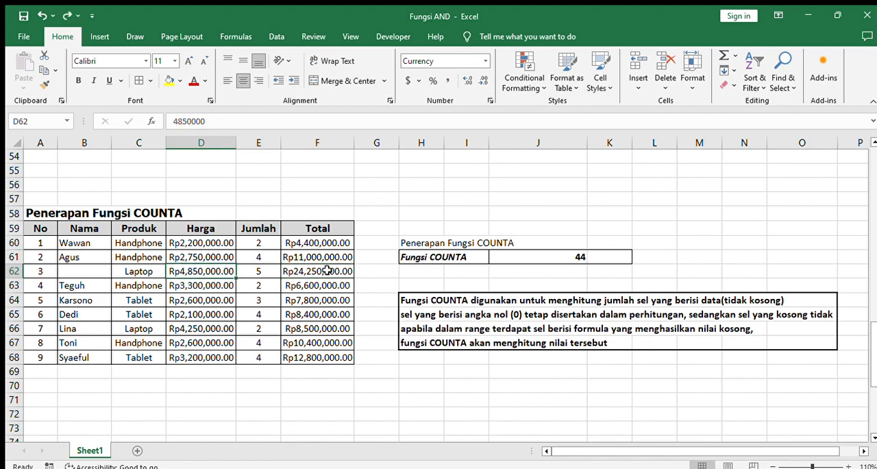
key("ctrl+z")
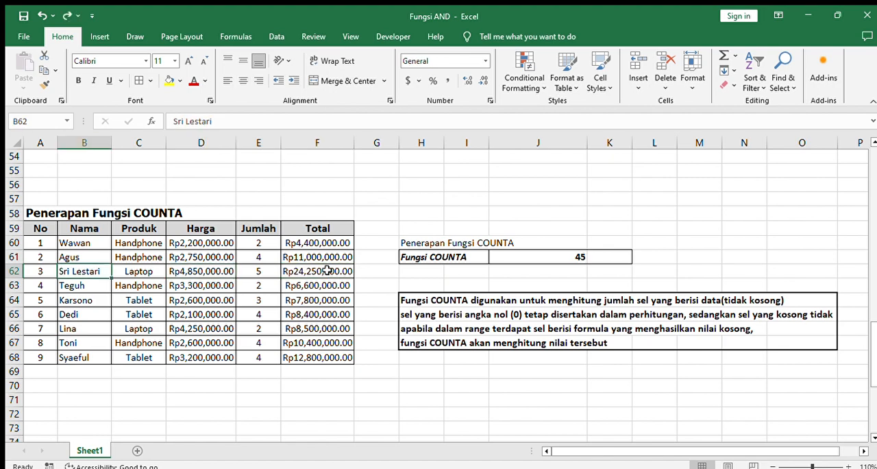
Review the COUNT and COUNTA tables, results and explanation notes against each other
scroll(328, 271, "up", 6)
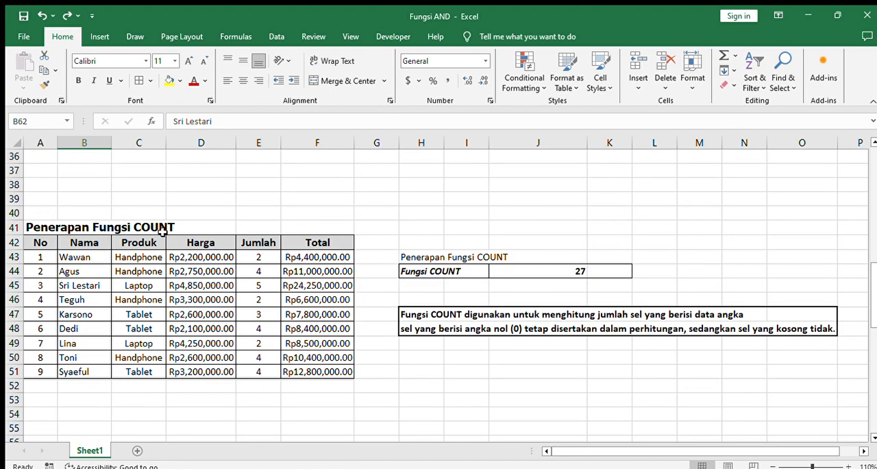
scroll(252, 324, "down", 6)
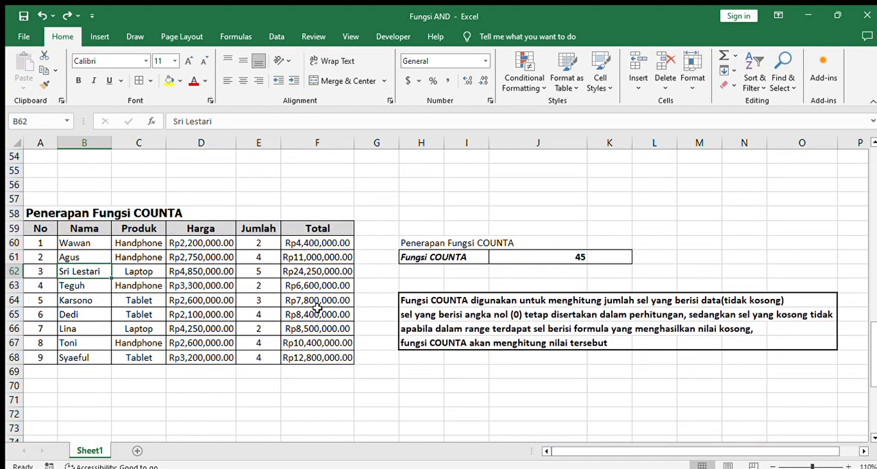
scroll(322, 303, "up", 5)
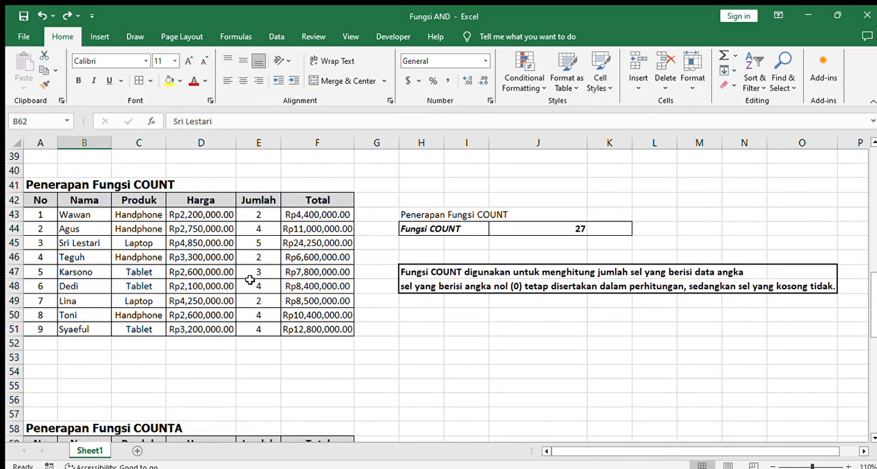
scroll(256, 278, "down", 4)
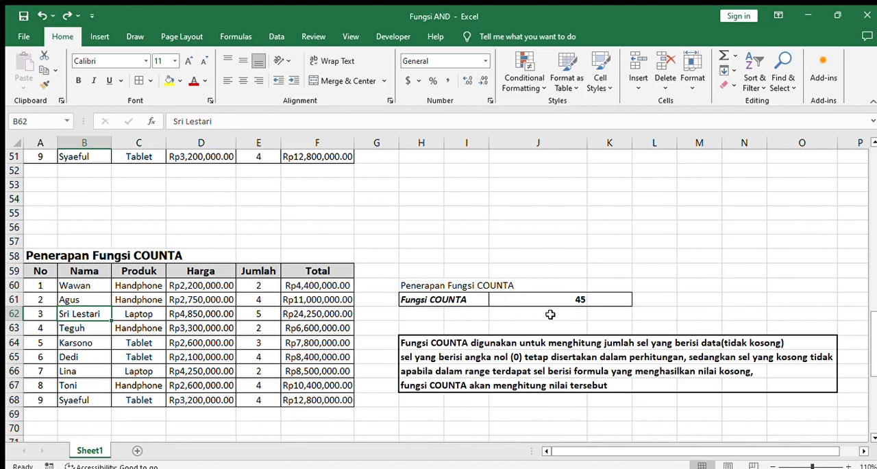
scroll(551, 313, "up", 4)
scroll(550, 314, "down", 2)
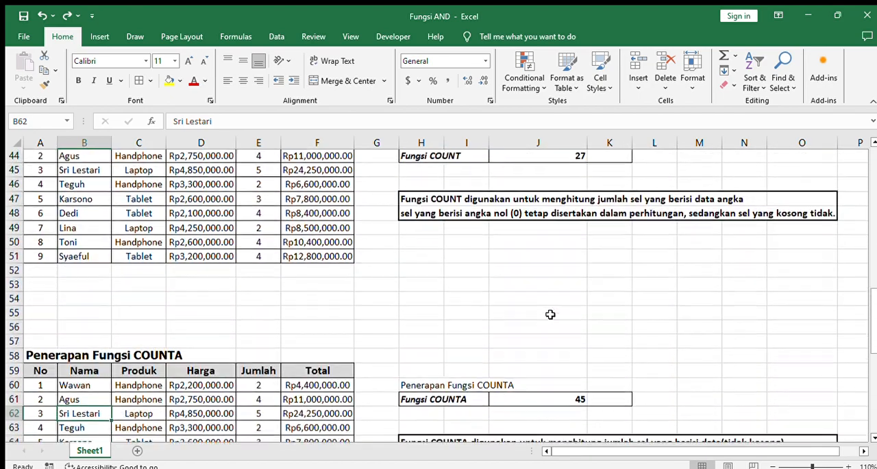
scroll(550, 314, "down", 3)
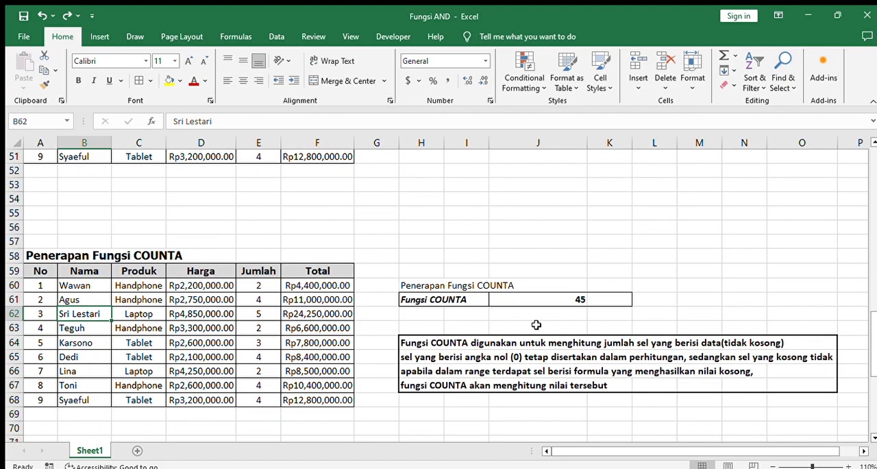
scroll(536, 324, "down", 1)
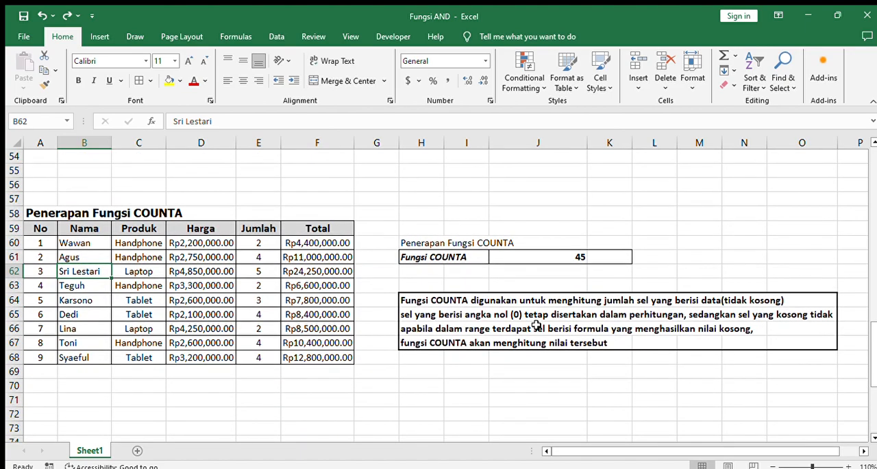
Inspect the COUNTIF formula in J80, examining its product range and criterion cell, and leave it as it is
scroll(536, 324, "down", 6)
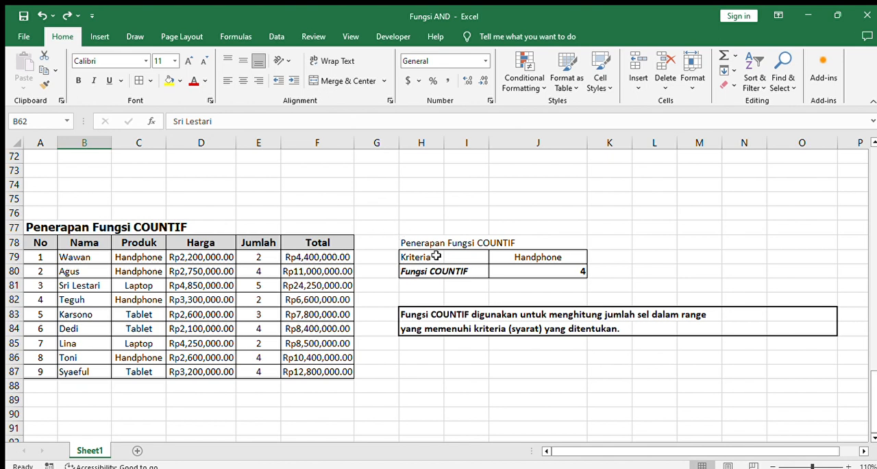
left_click(539, 271)
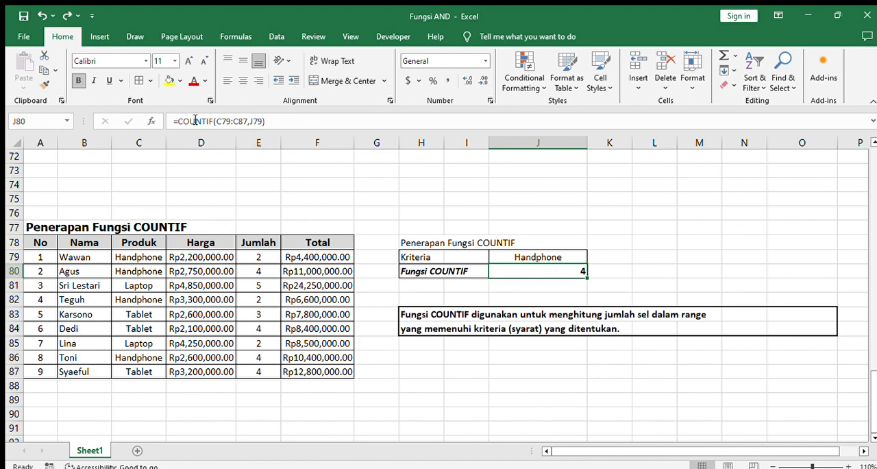
left_click(222, 121)
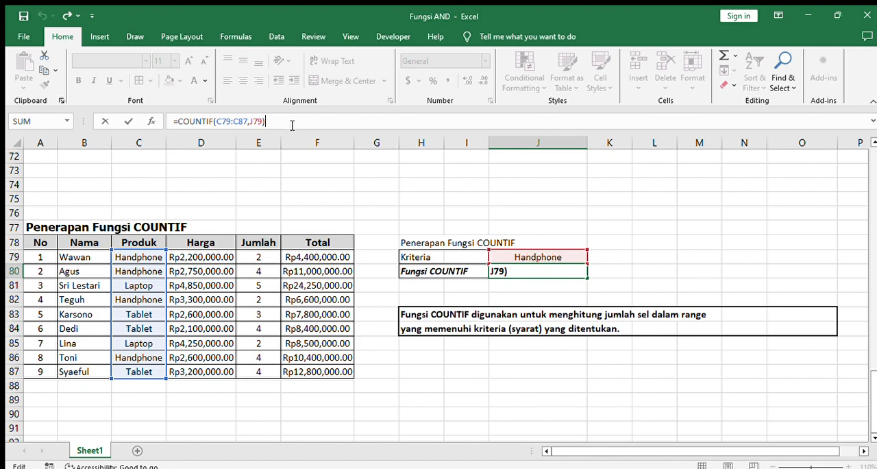
key("Return")
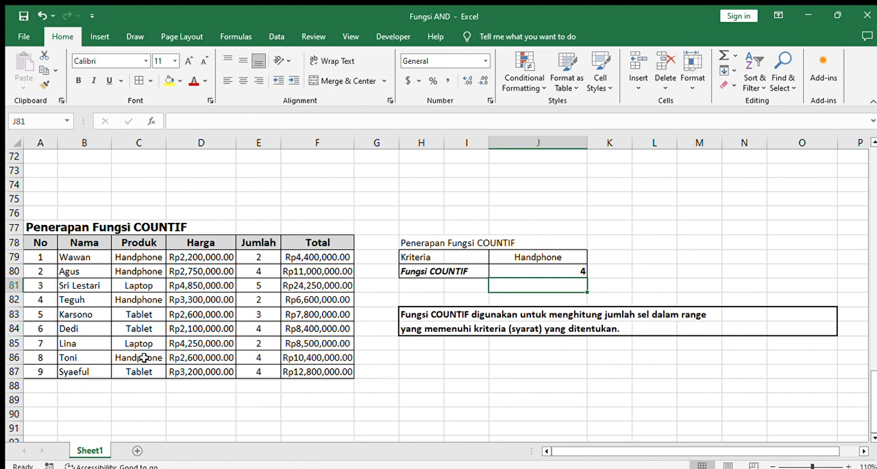
Replace the criterion reference J79 in J80's COUNTIF formula with the text "Tablet" and check the formula
left_click(551, 270)
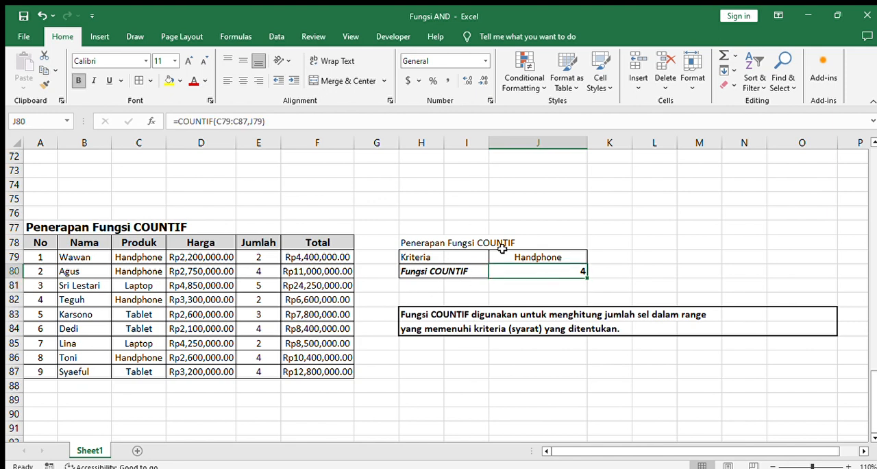
left_click(263, 120)
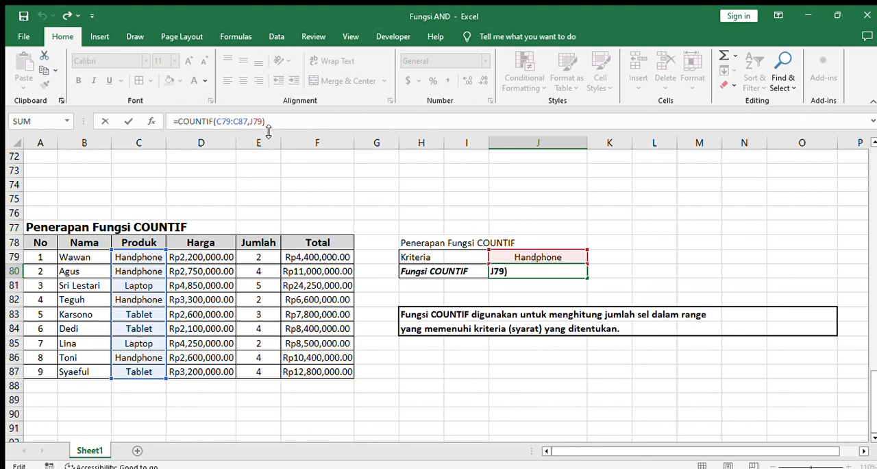
key("BackSpace")
key("BackSpace")
key("BackSpace")
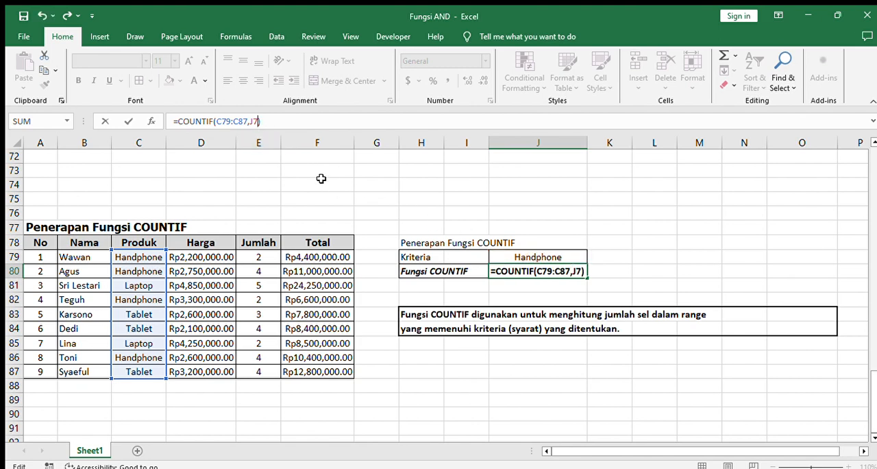
type("\"Tabl")
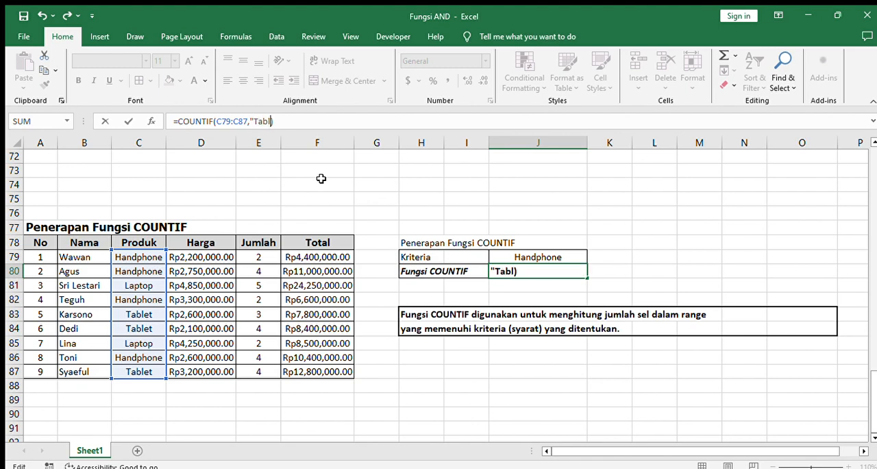
type("et\"")
key("Return")
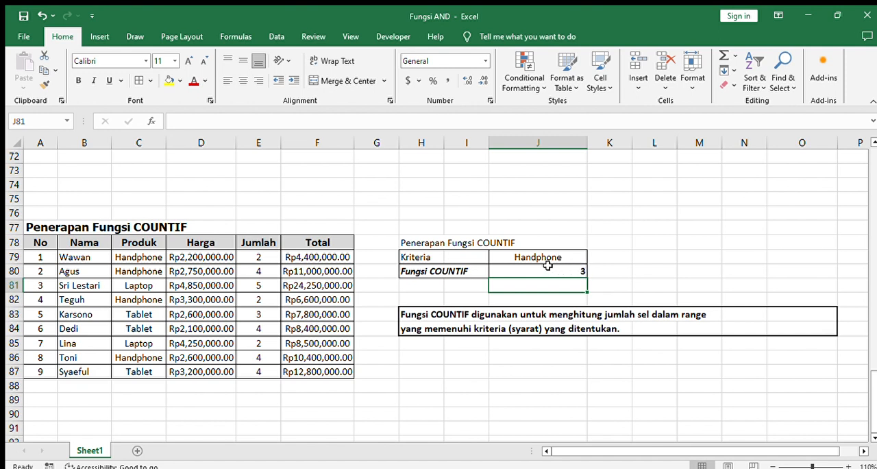
left_click(531, 270)
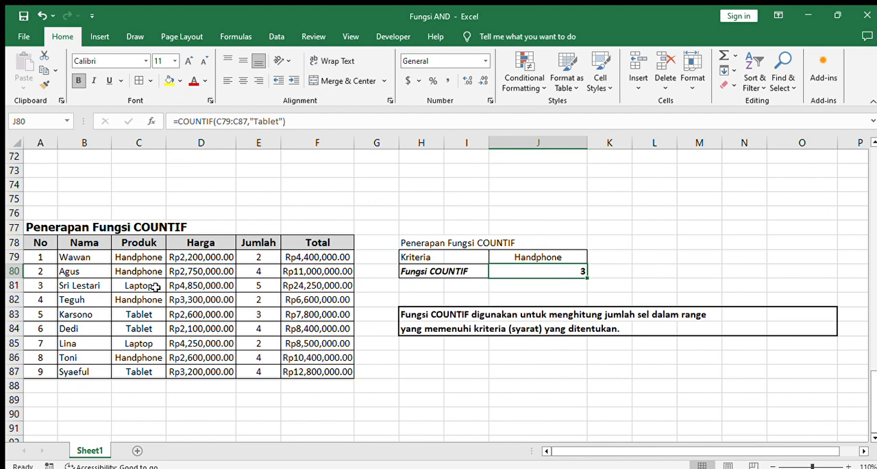
Change the text criterion in J80's COUNTIF formula to "Laptop" and confirm the formula
left_click(282, 123)
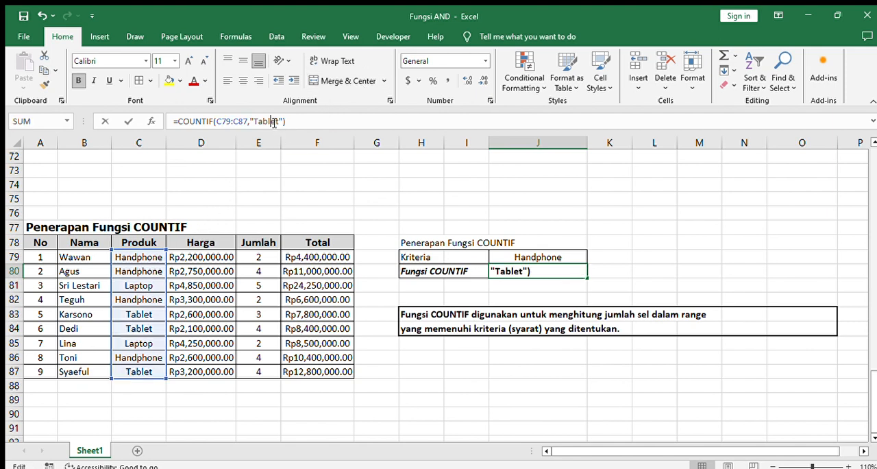
left_click_drag(281, 123, 253, 122)
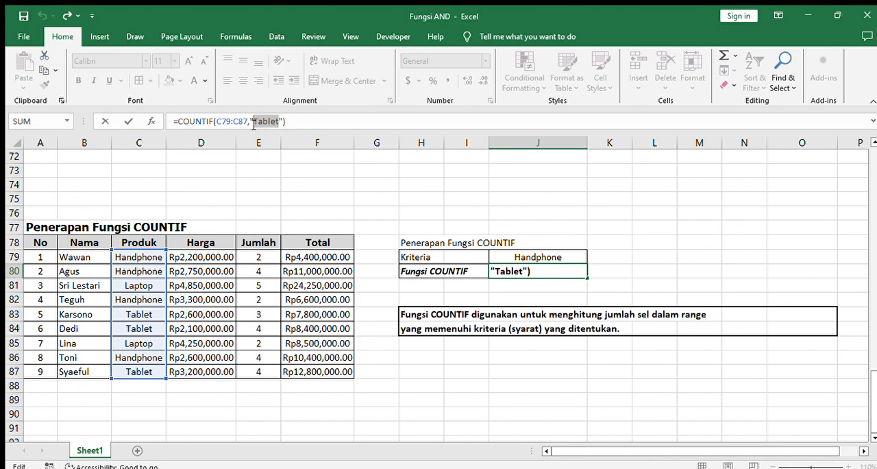
type("Laptop")
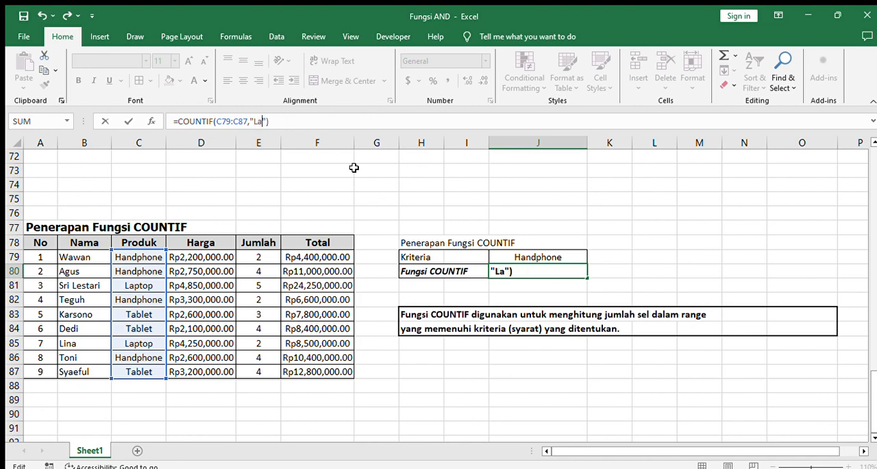
key("Return")
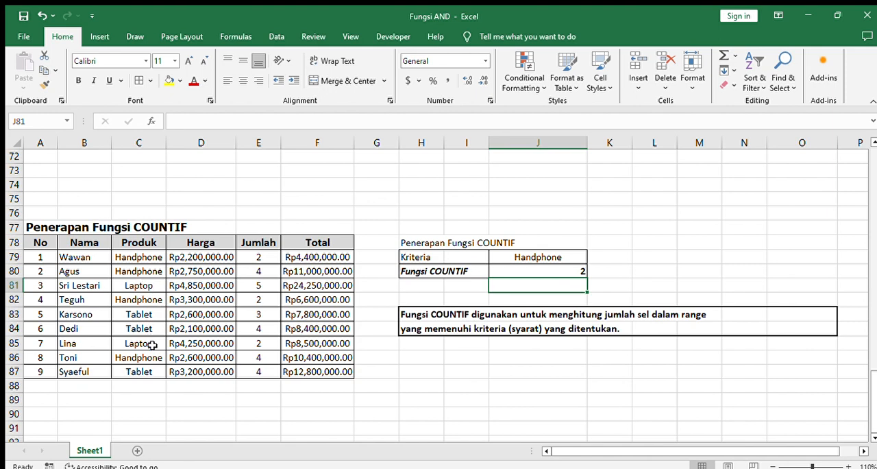
Replace the text criterion in J80's COUNTIF formula with a reference to criterion cell J79, giving =COUNTIF(C79:C87,J79)
left_click(525, 261)
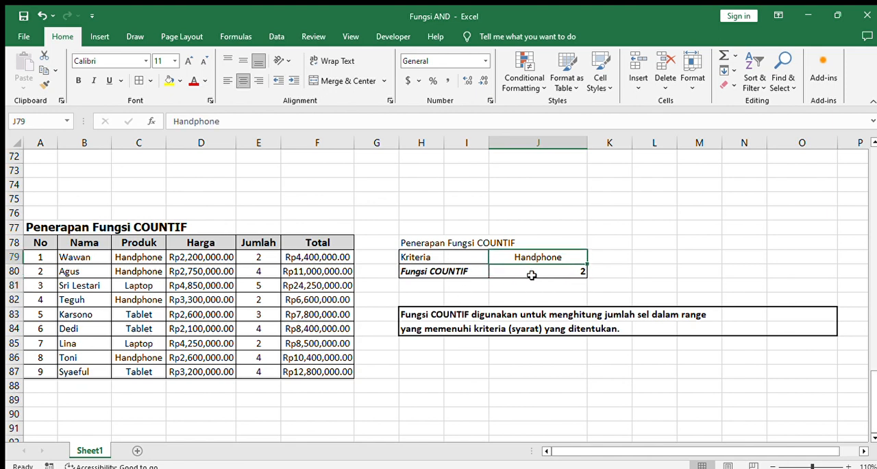
left_click(531, 275)
left_click(284, 127)
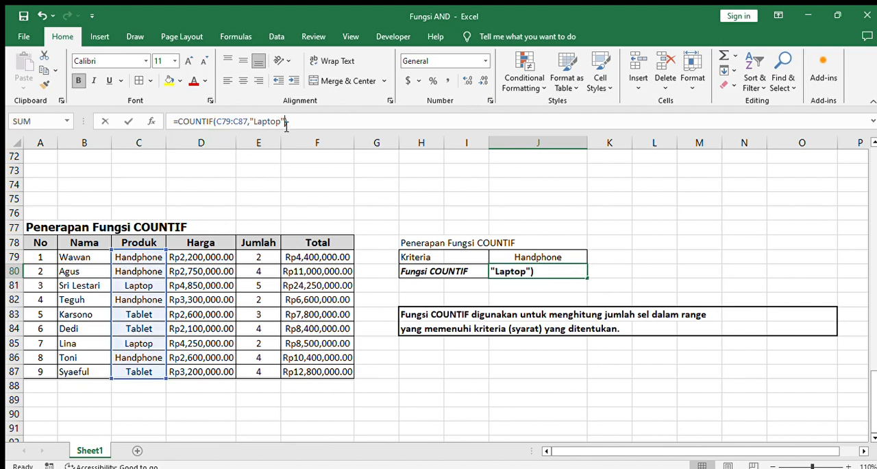
key("BackSpace")
key("BackSpace")
key("BackSpace")
key("BackSpace")
key("BackSpace")
key("BackSpace")
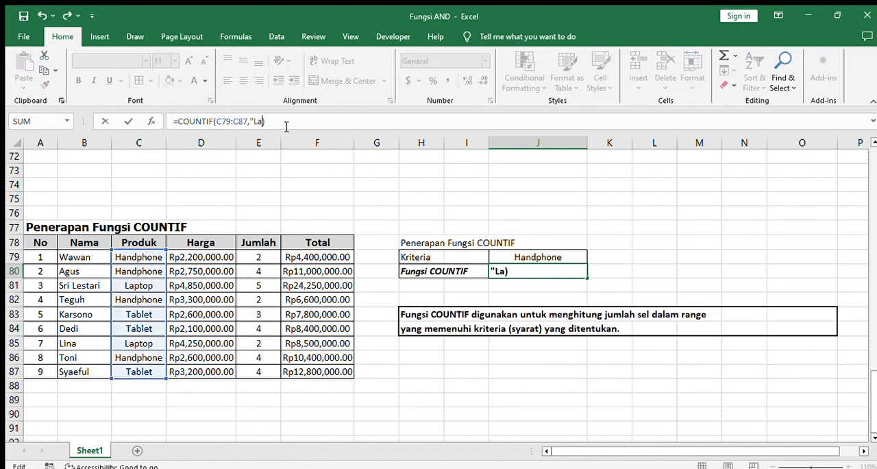
left_click(523, 255)
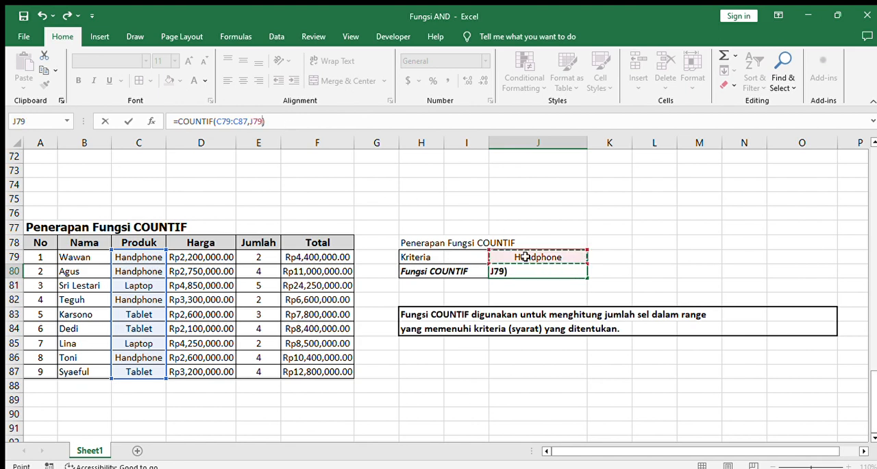
left_click(296, 121)
key("Return")
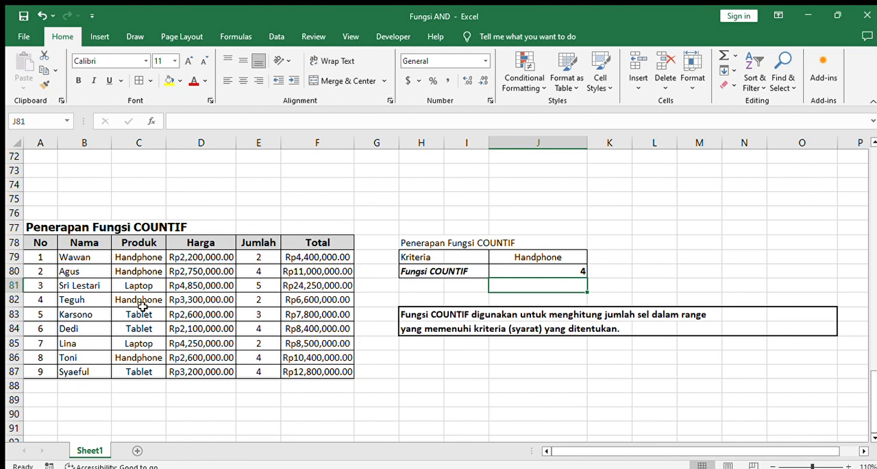
Review the COUNT, COUNTA and COUNTIF tables together with their results and explanation notes
scroll(436, 352, "down", 1)
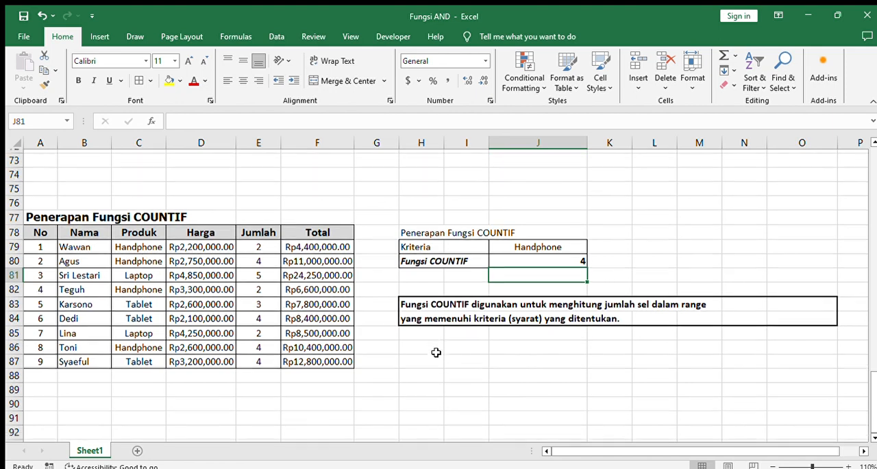
left_click(435, 352)
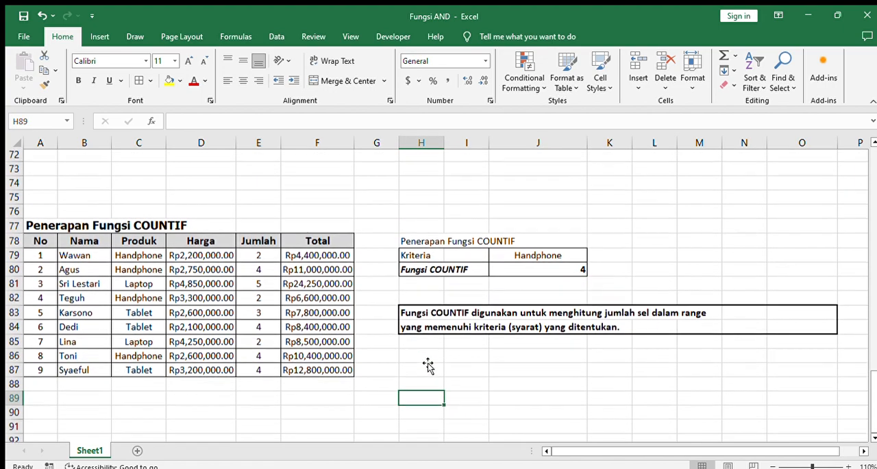
scroll(428, 364, "up", 6)
scroll(428, 365, "up", 5)
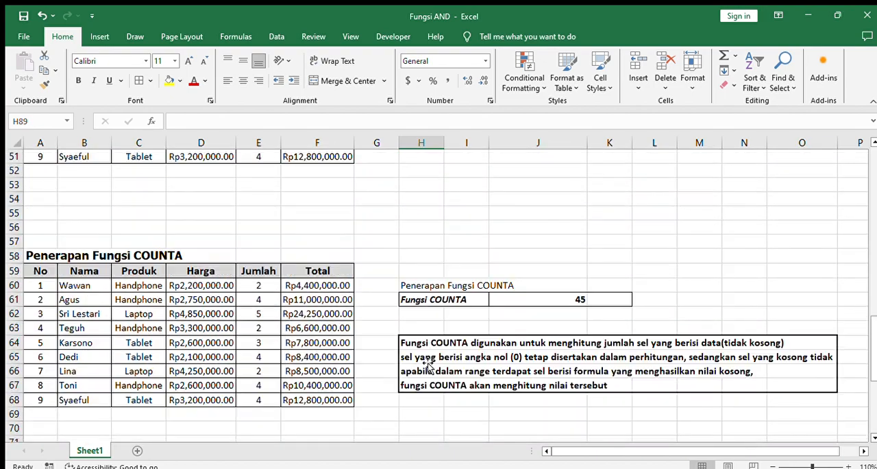
scroll(427, 364, "down", 5)
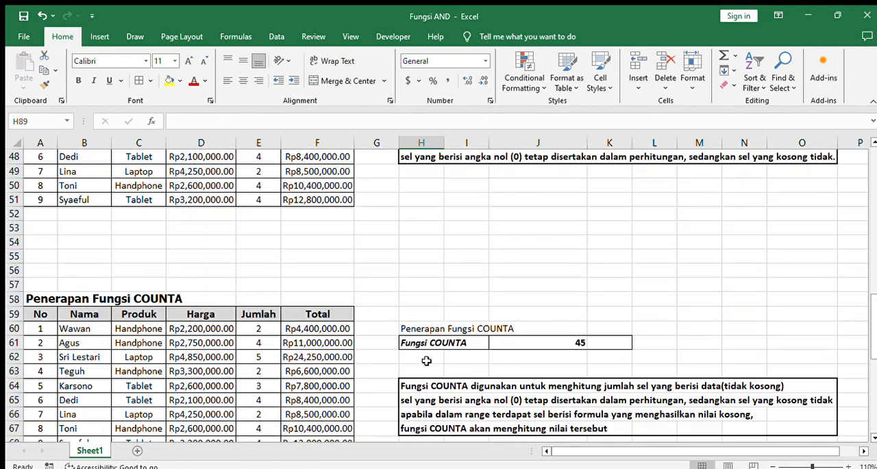
scroll(426, 360, "down", 5)
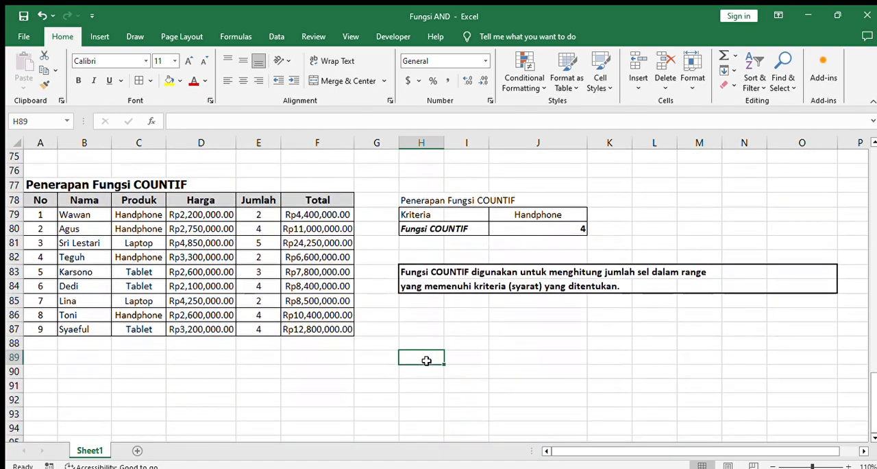
scroll(426, 361, "up", 3)
scroll(426, 360, "up", 7)
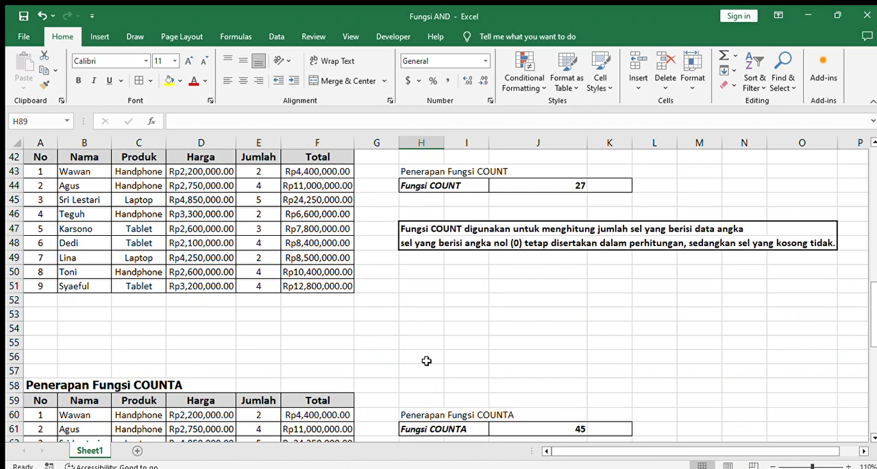
scroll(426, 360, "down", 8)
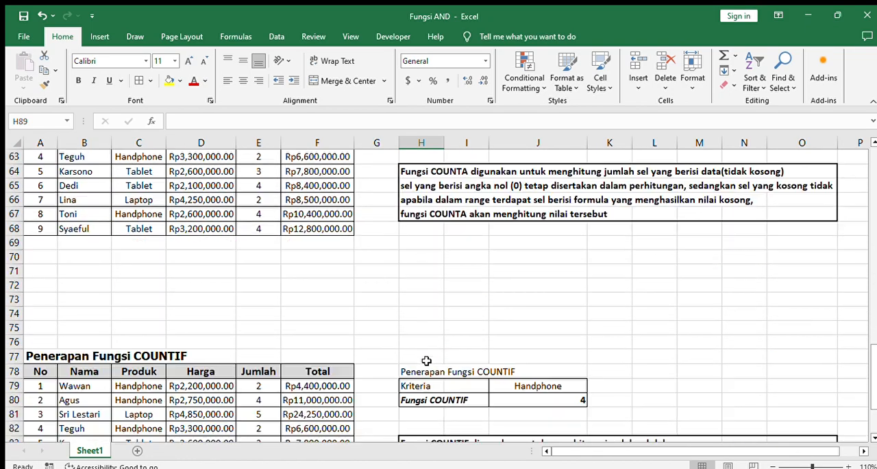
scroll(426, 361, "down", 2)
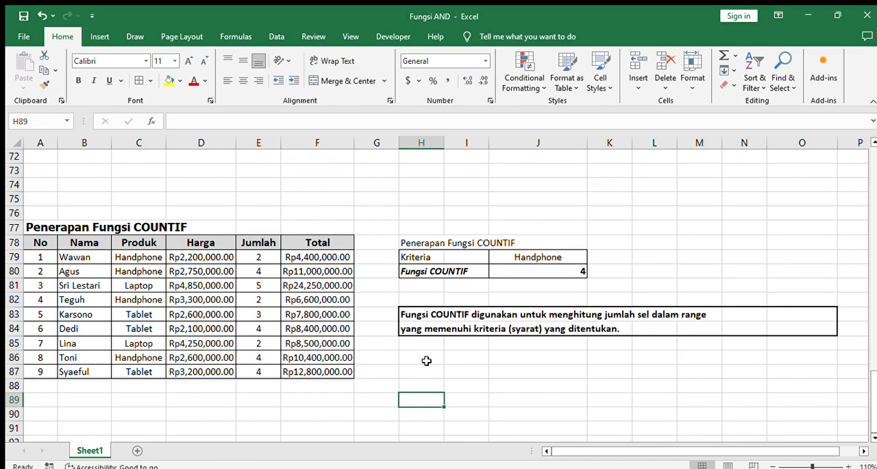